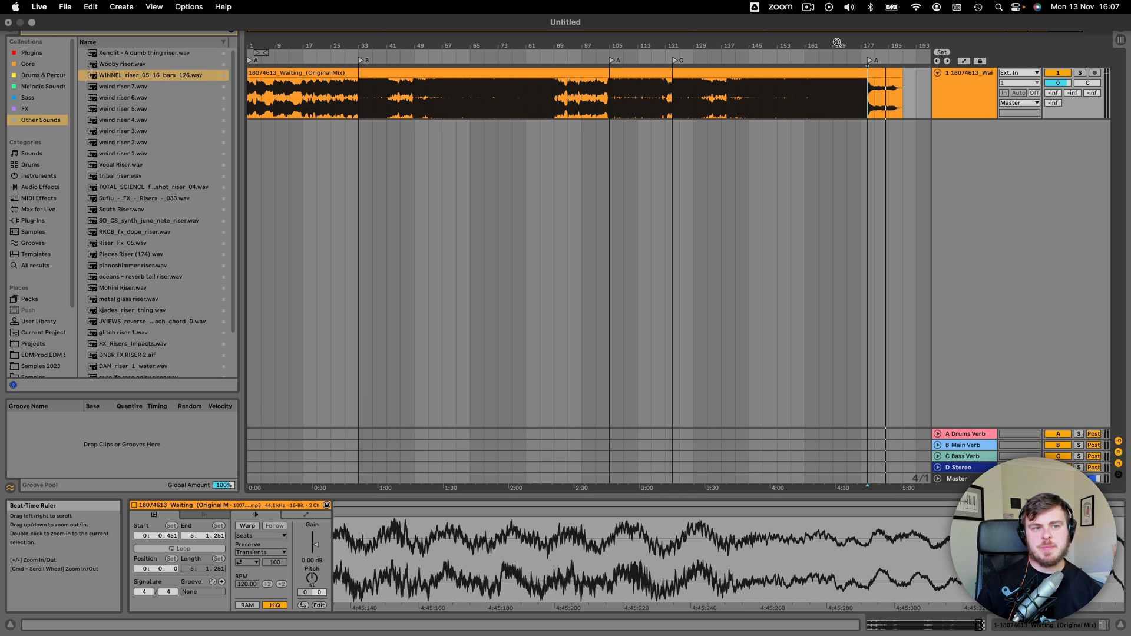
# Select the whole Waiting clip and highlight its passage from bar 125 to bar 153.
pyautogui.click(321, 73)
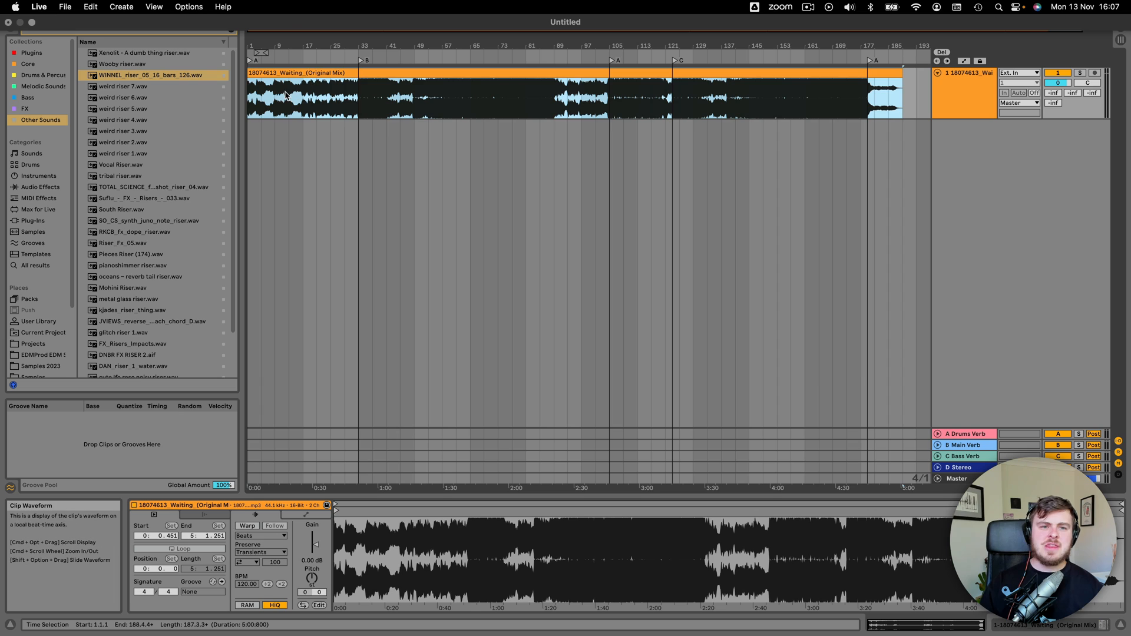
pyautogui.moveTo(677, 104); pyautogui.dragTo(770, 101)
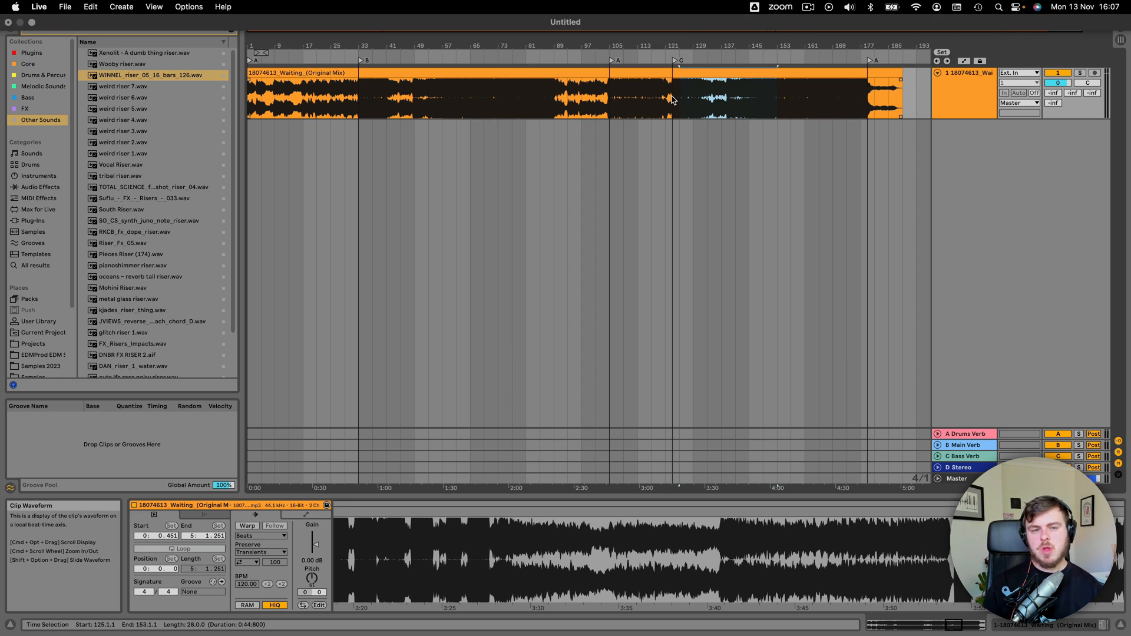
pyautogui.click(260, 72)
# Highlight the second half of the intro before locator B, then play the track from bar 1.
pyautogui.moveTo(260, 47); pyautogui.dragTo(271, 74)
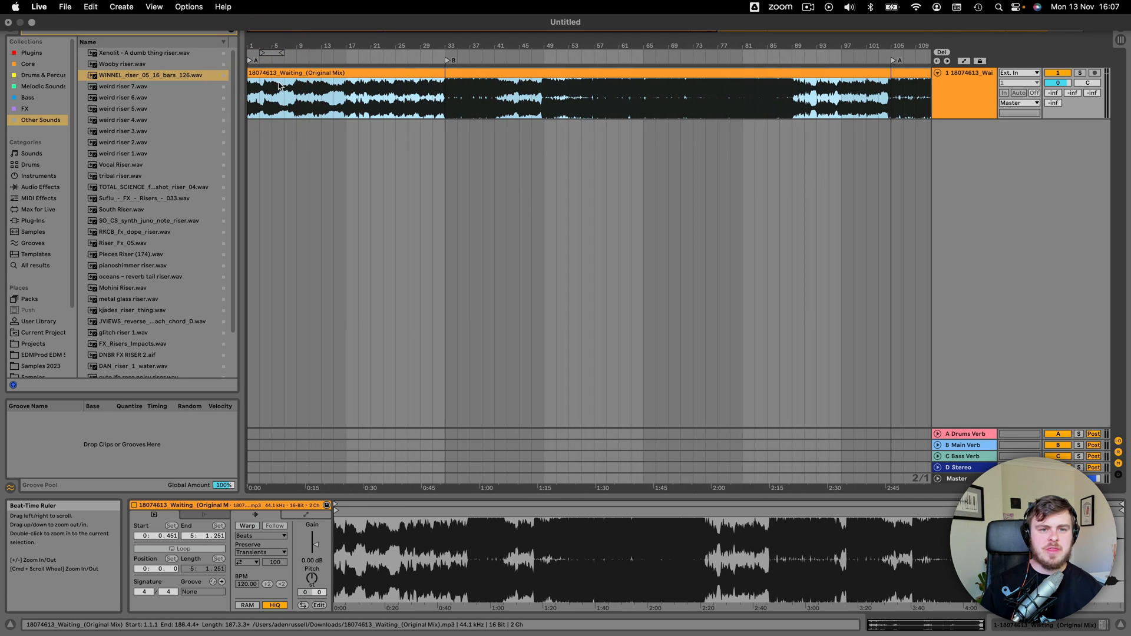
pyautogui.moveTo(440, 97); pyautogui.dragTo(345, 101)
pyautogui.click(252, 103)
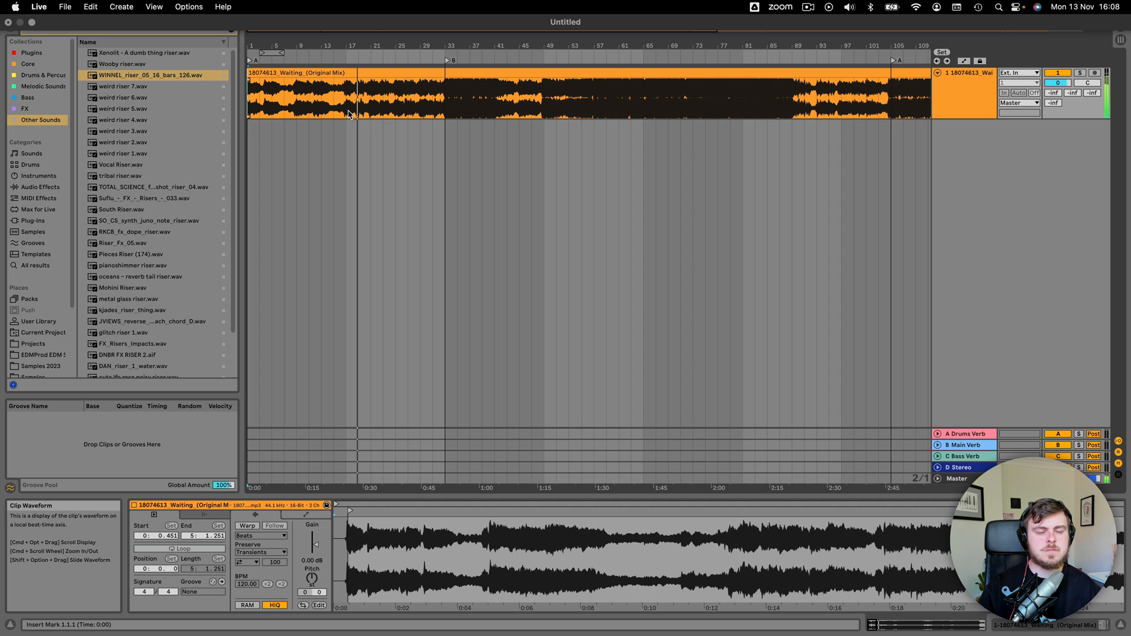
# Highlight bars 17 to 33 of the intro, then its first 16 bars from bar 1 to bar 17.
pyautogui.moveTo(346, 115); pyautogui.dragTo(441, 109)
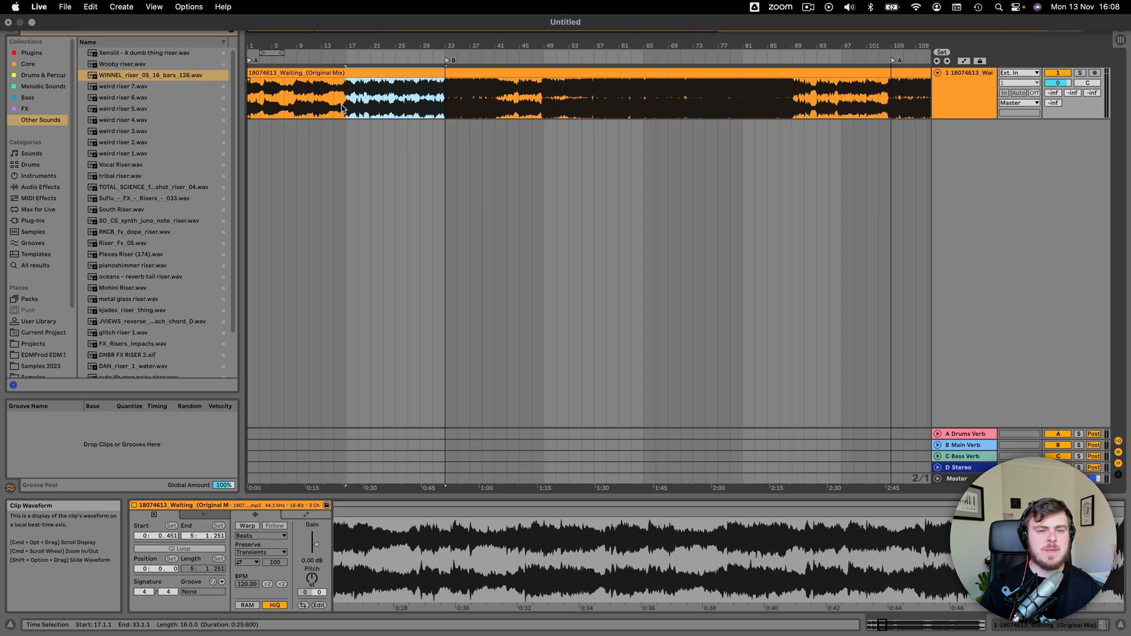
pyautogui.moveTo(346, 109); pyautogui.dragTo(244, 105)
pyautogui.click(244, 105)
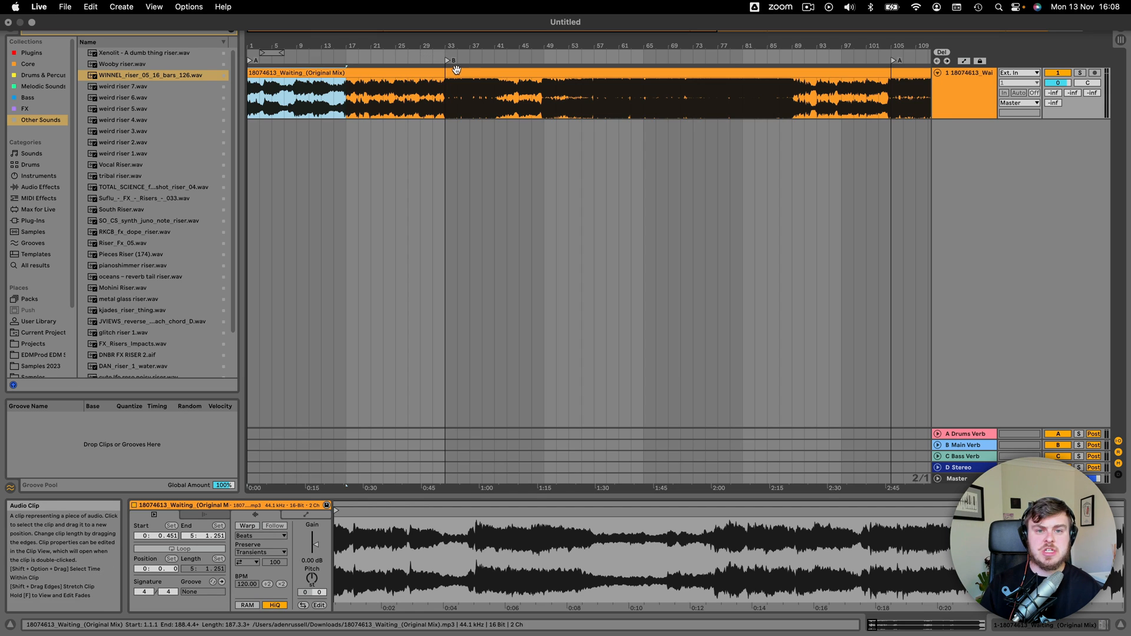
# Play the transition into locator B, then highlight the first 16 bars of the intro and bars 33 to 49 for comparison.
pyautogui.click(410, 58)
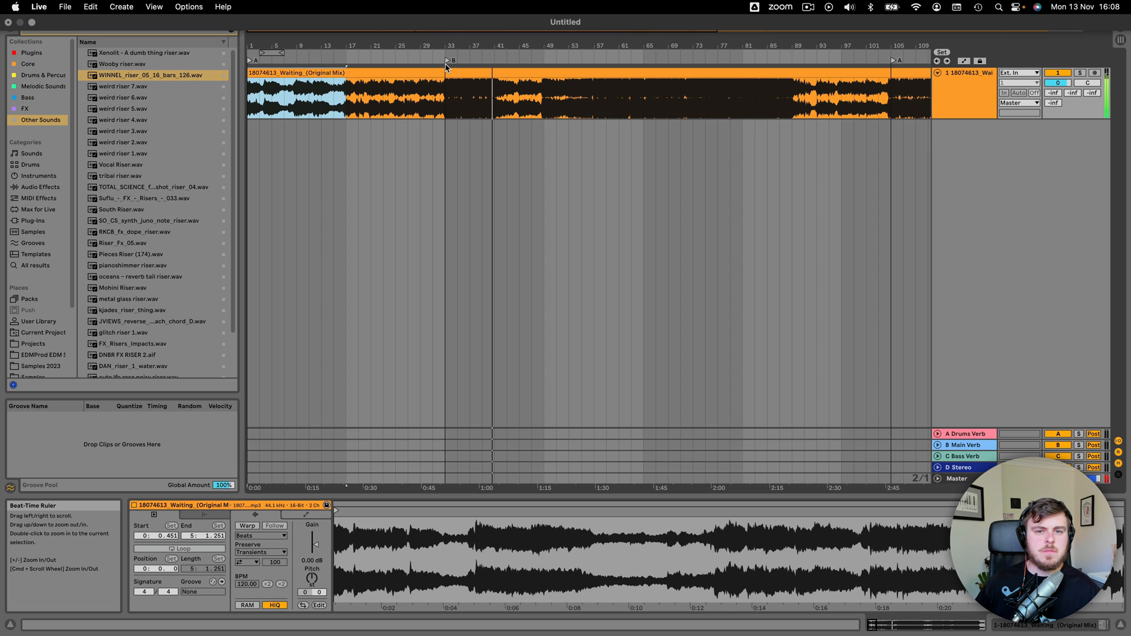
pyautogui.press('space')
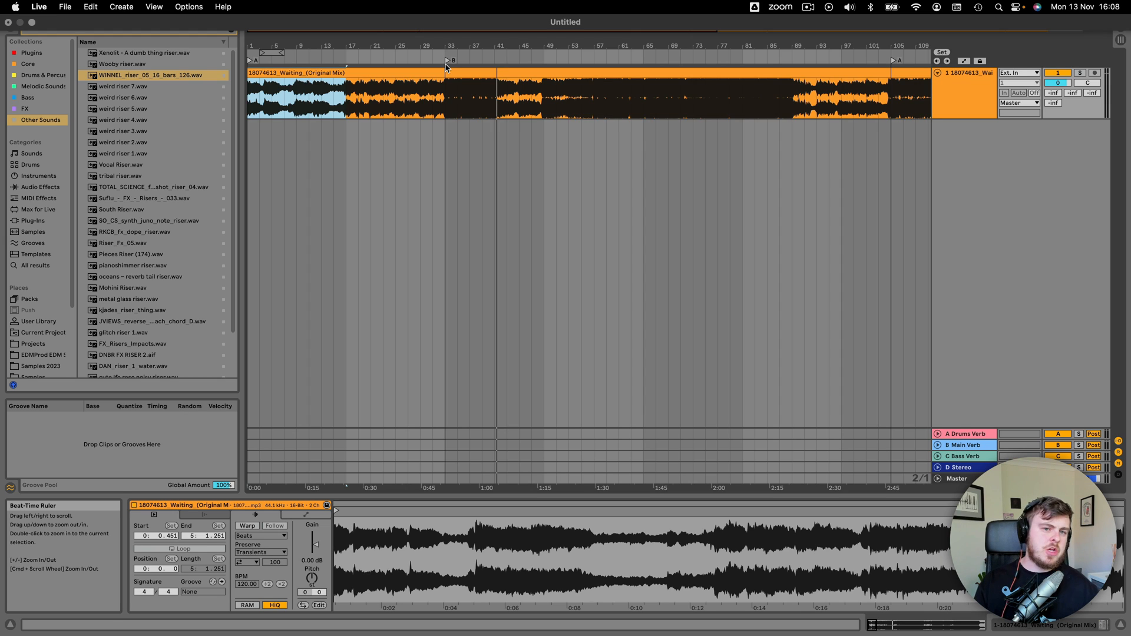
pyautogui.moveTo(343, 92); pyautogui.dragTo(235, 98)
pyautogui.moveTo(446, 95); pyautogui.dragTo(544, 97)
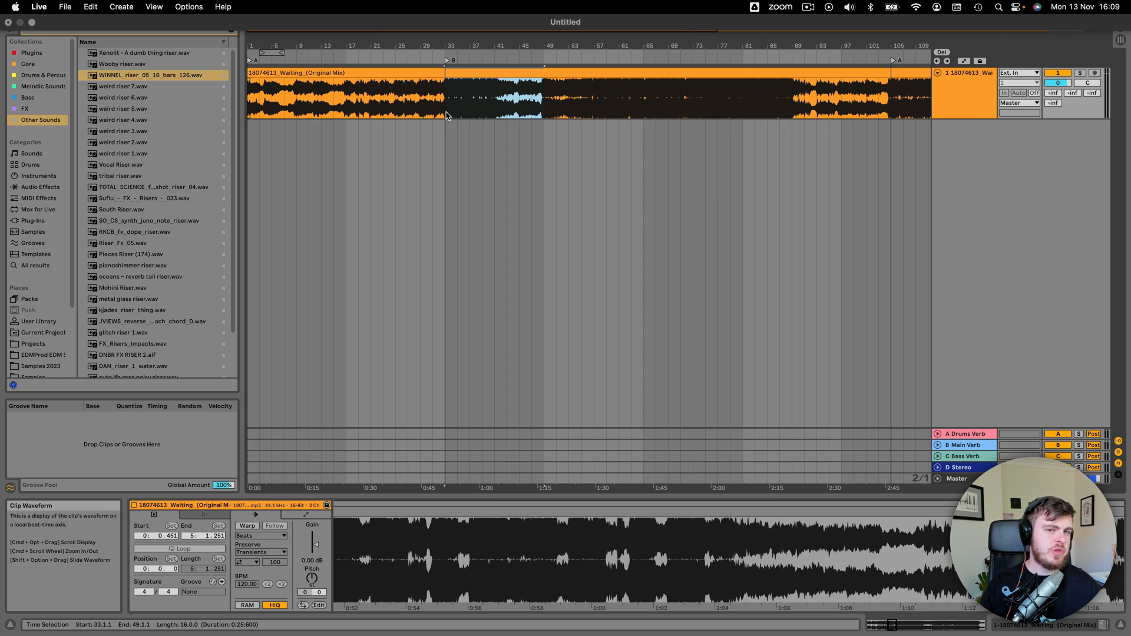
# Play a short excerpt of the intro's second half from bar 17.
pyautogui.click(348, 105)
pyautogui.press('space')
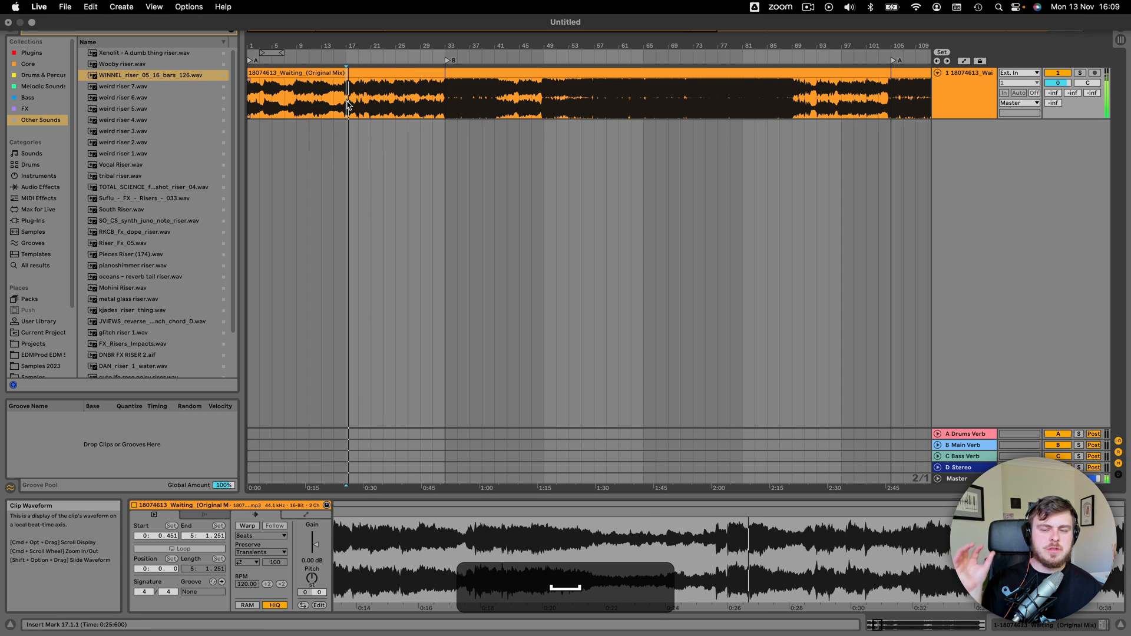
pyautogui.press('space')
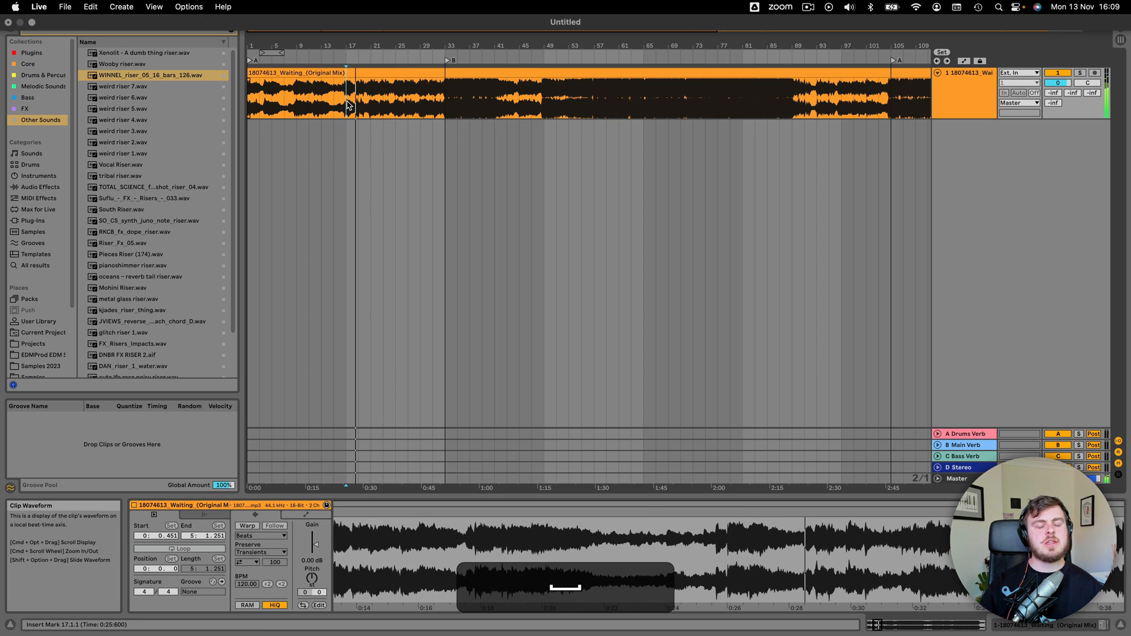
# Play the start of the B section from its locator at bar 33, then stop playback.
pyautogui.click(444, 101)
pyautogui.click(445, 61)
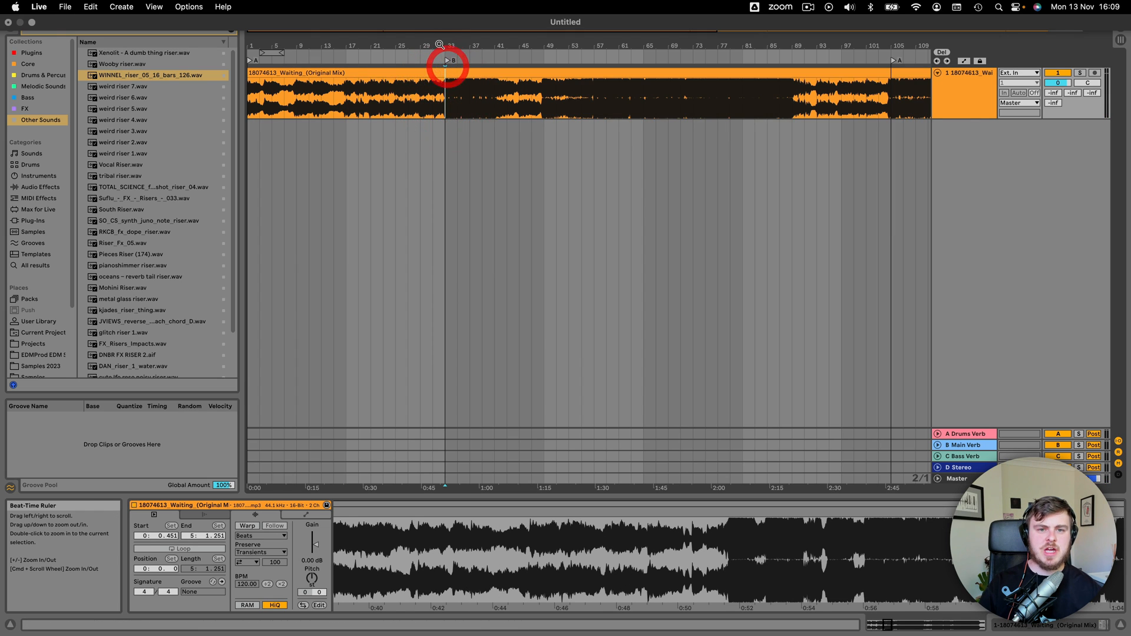
pyautogui.press('space')
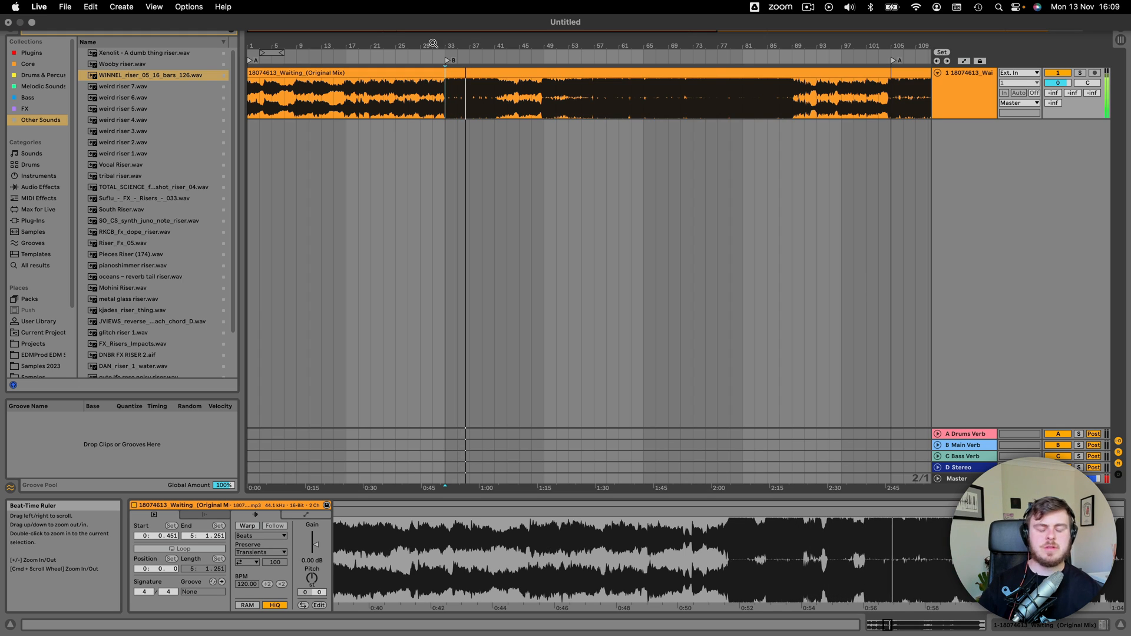
pyautogui.press('space')
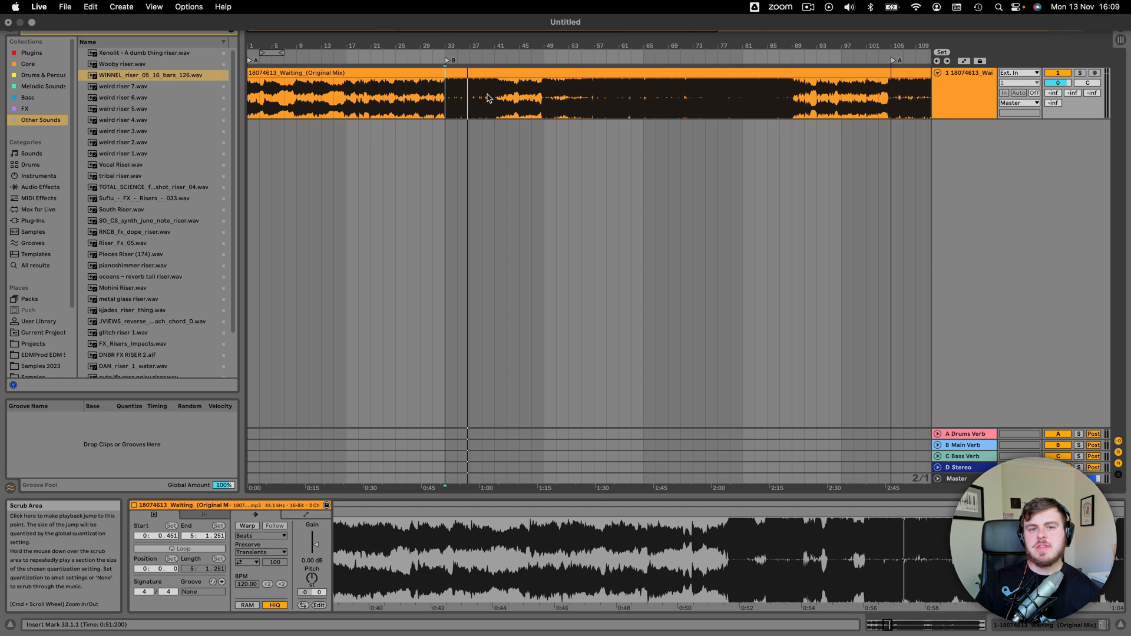
# Audition the B section by jumping playback forward through it up to about bar 89, then stop.
pyautogui.moveTo(470, 45); pyautogui.dragTo(412, 44)
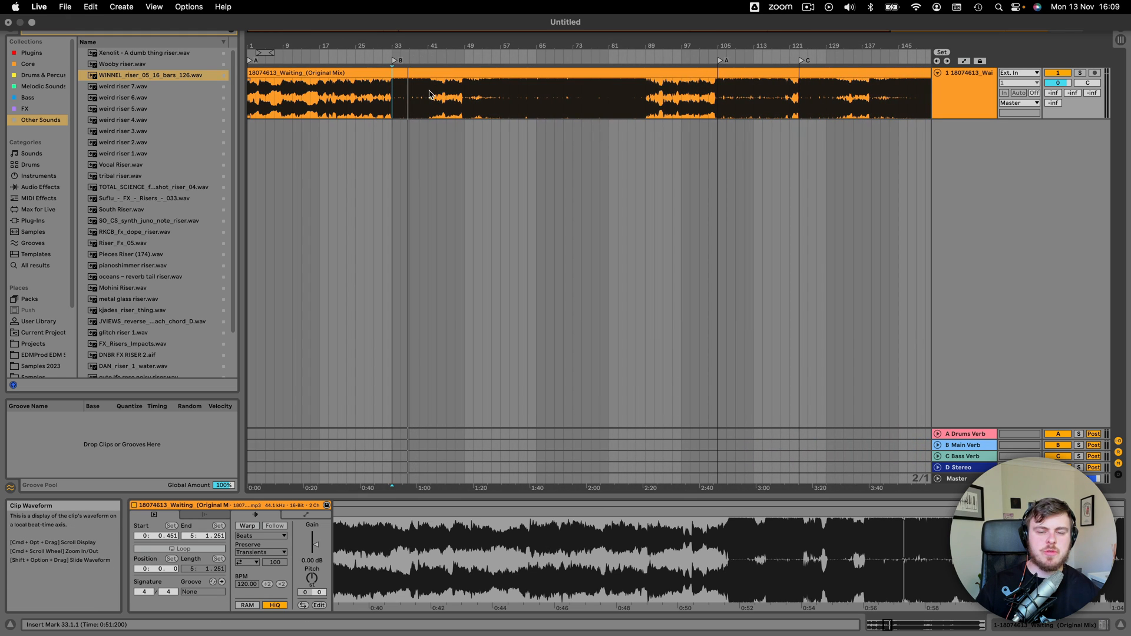
pyautogui.click(442, 57)
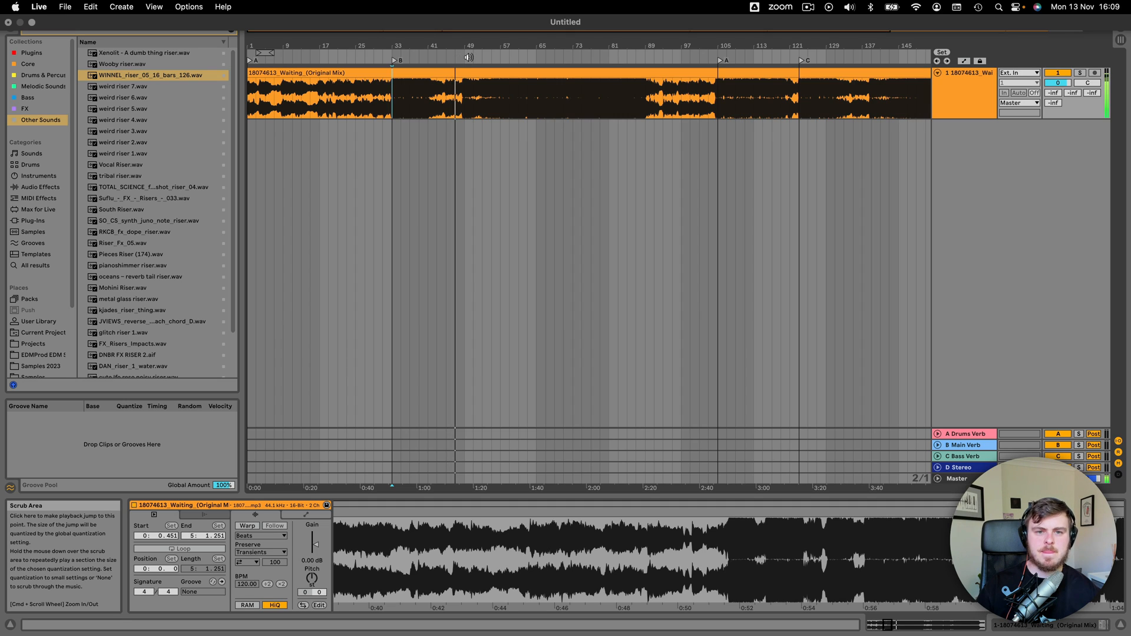
pyautogui.click(474, 58)
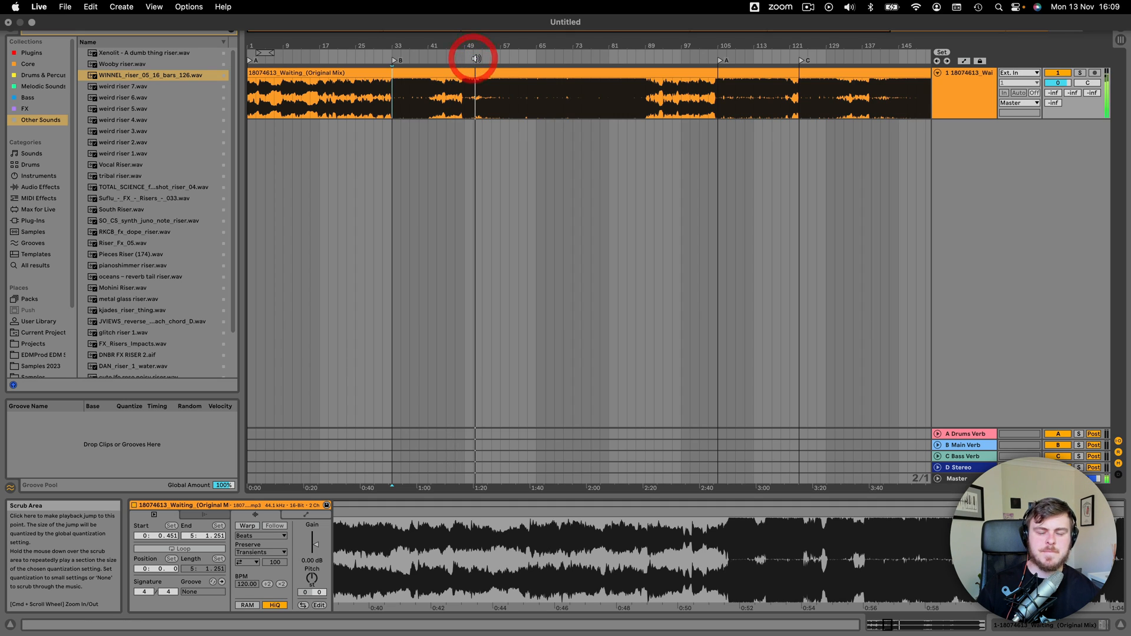
pyautogui.click(494, 57)
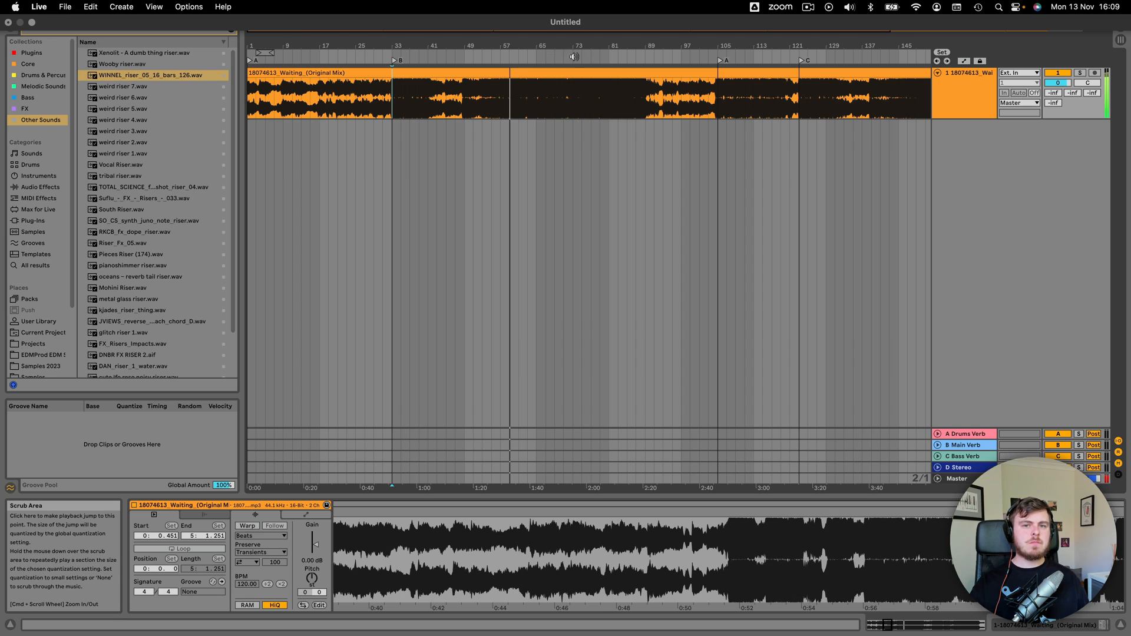
pyautogui.click(585, 58)
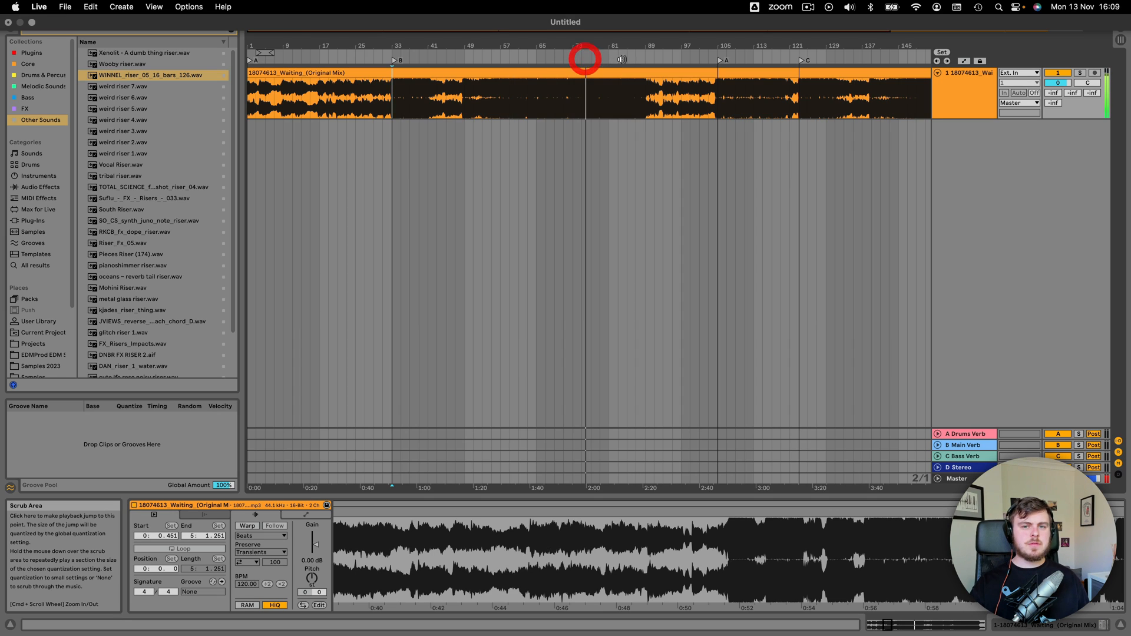
pyautogui.click(621, 57)
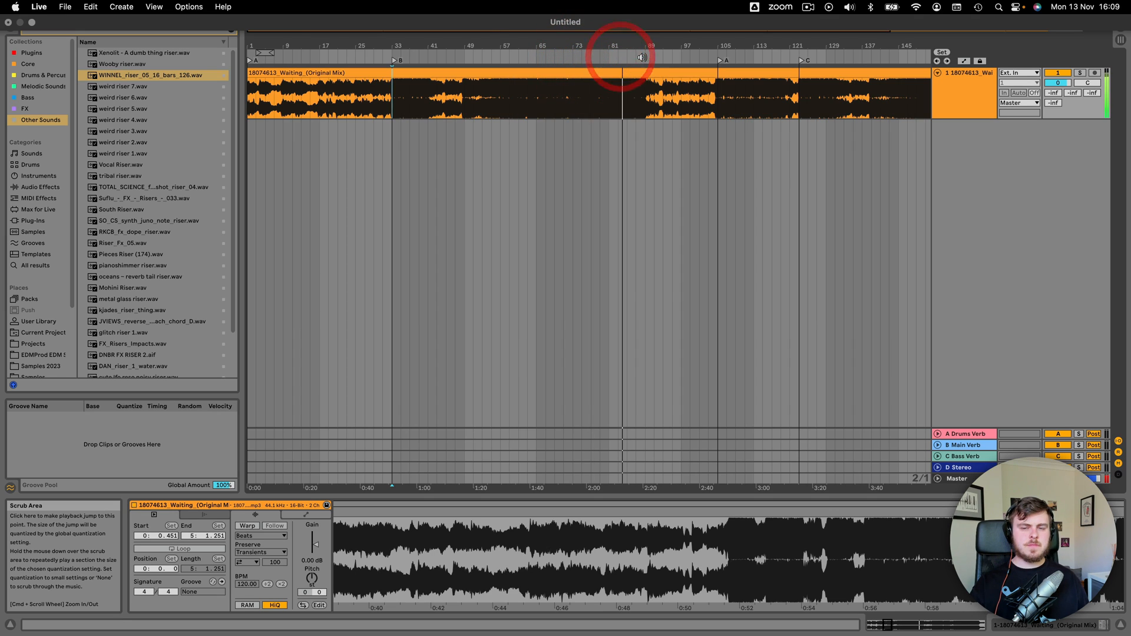
pyautogui.click(645, 58)
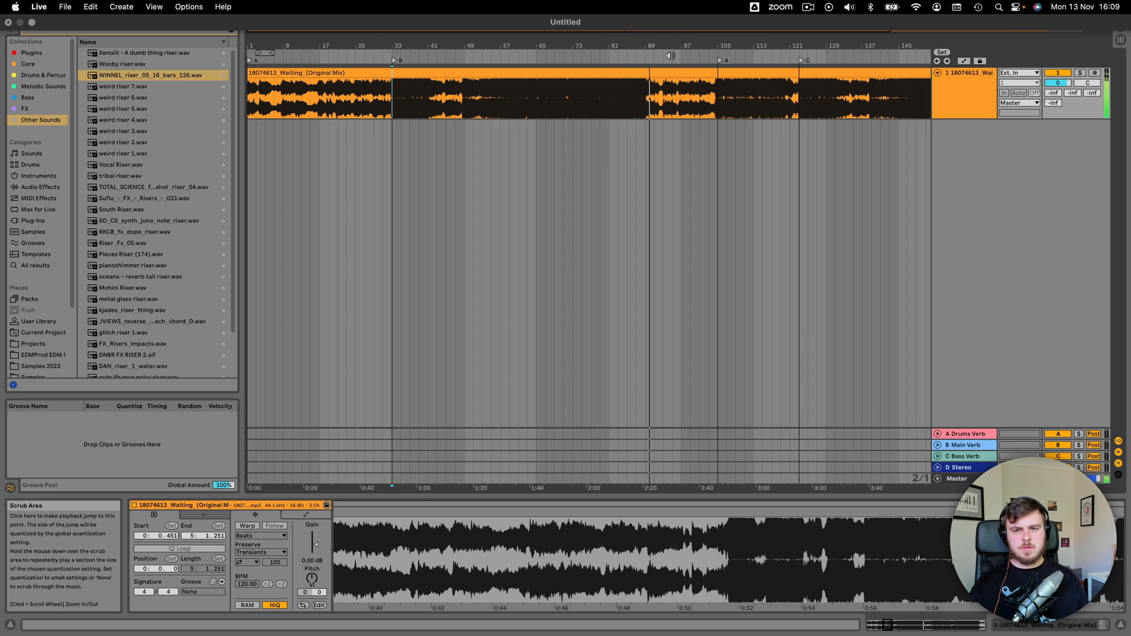
pyautogui.press('space')
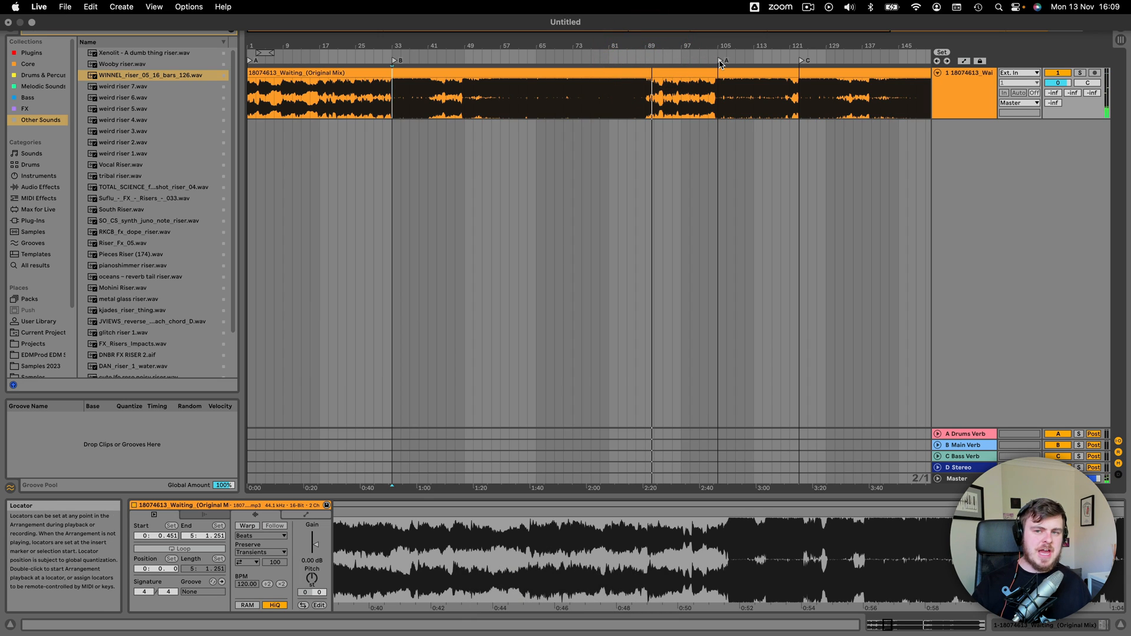
# Play the second A section from its locator at bar 105, pausing and continuing partway, then stop.
pyautogui.click(720, 61)
pyautogui.press('space')
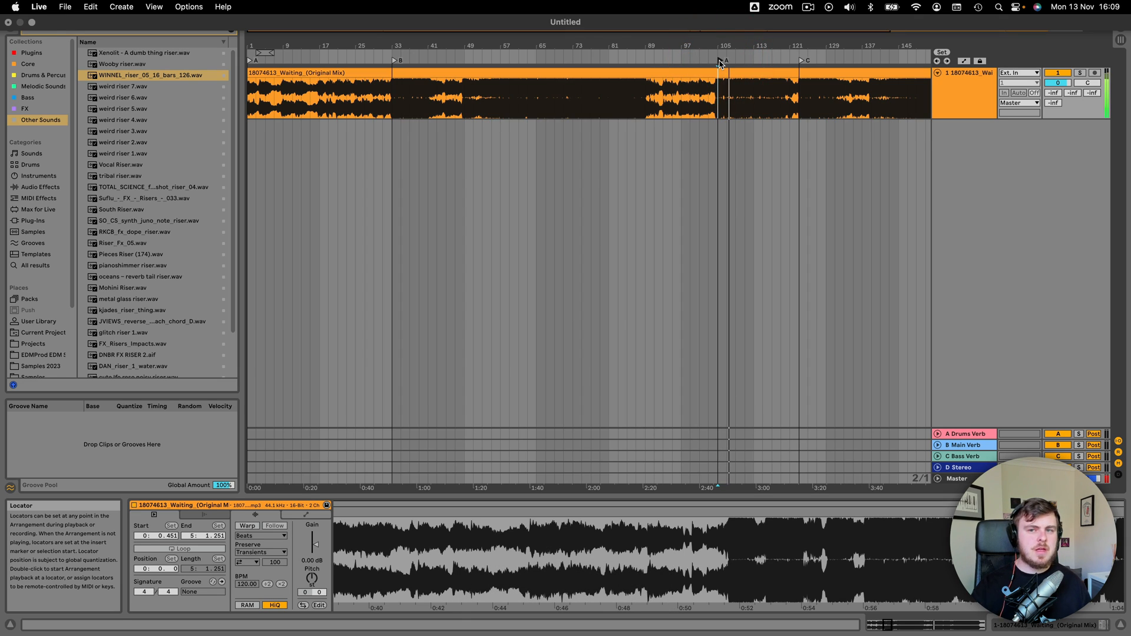
pyautogui.hotkey('shift', 'space')
pyautogui.hotkey('shift', 'space')
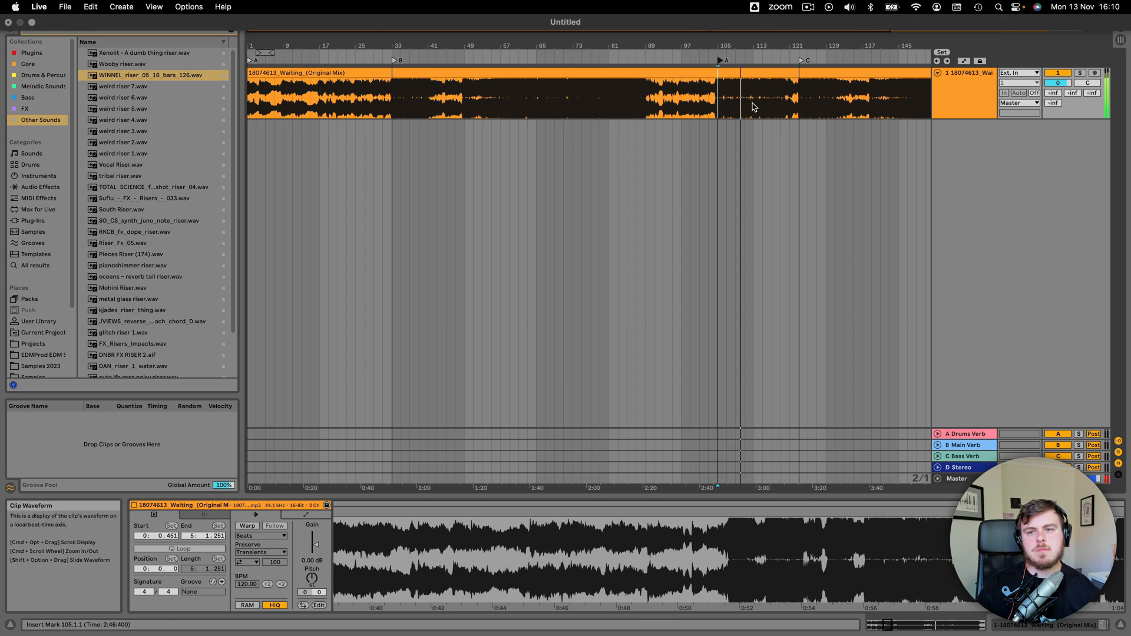
pyautogui.hscroll(5, 753, 107)
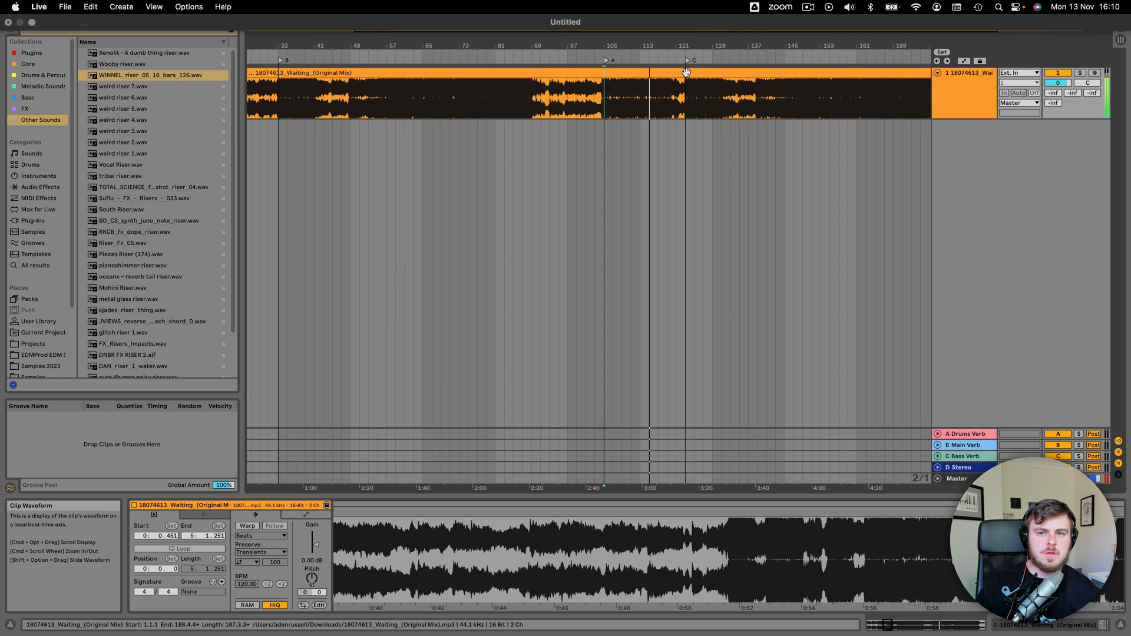
pyautogui.press('space')
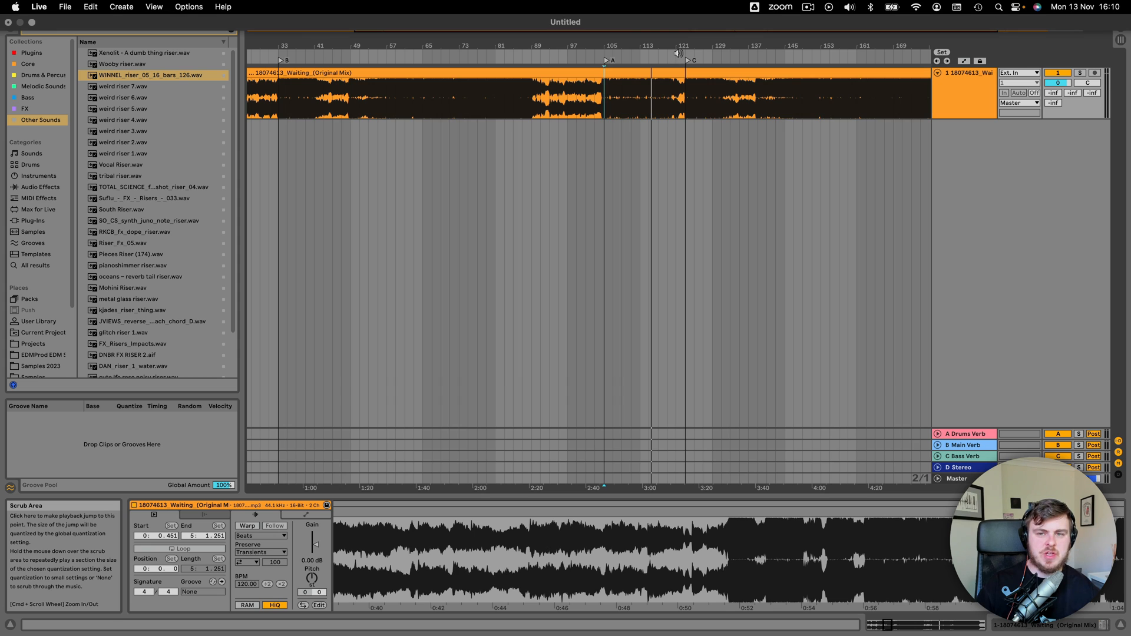
# Play the transition from the second A section into the C section, then stop playback.
pyautogui.click(678, 53)
pyautogui.moveTo(683, 46); pyautogui.dragTo(508, 98)
pyautogui.moveTo(498, 52); pyautogui.dragTo(499, 45)
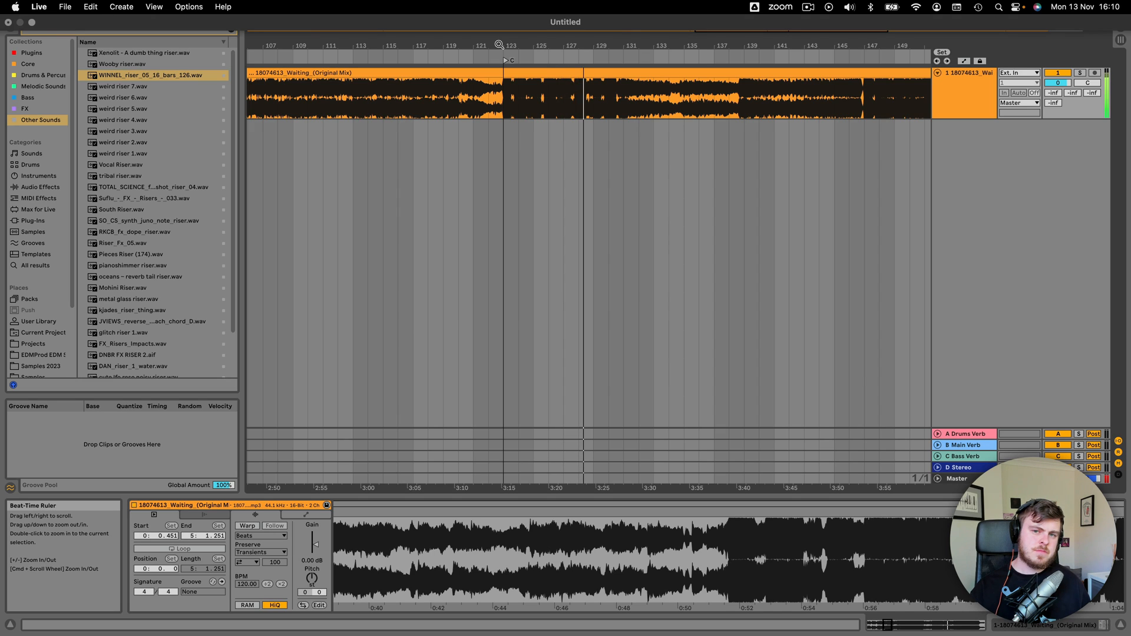
pyautogui.hotkey('shift', 'space')
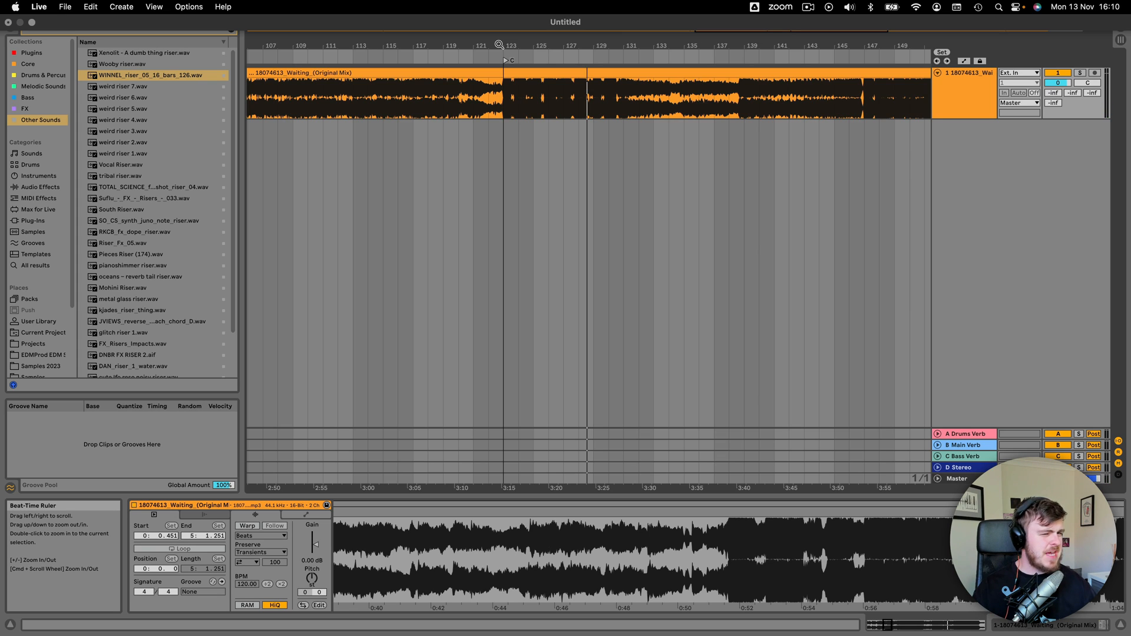
# Audition the later part of the C section from about bar 141 onward, then stop playback.
pyautogui.moveTo(523, 43); pyautogui.dragTo(610, 15)
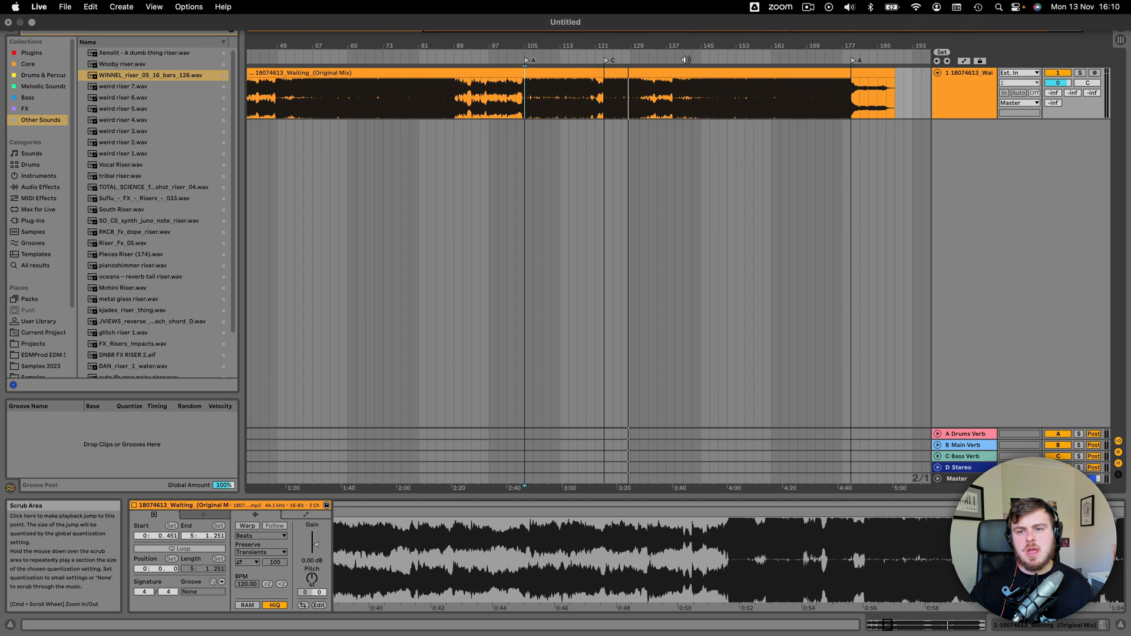
pyautogui.click(692, 55)
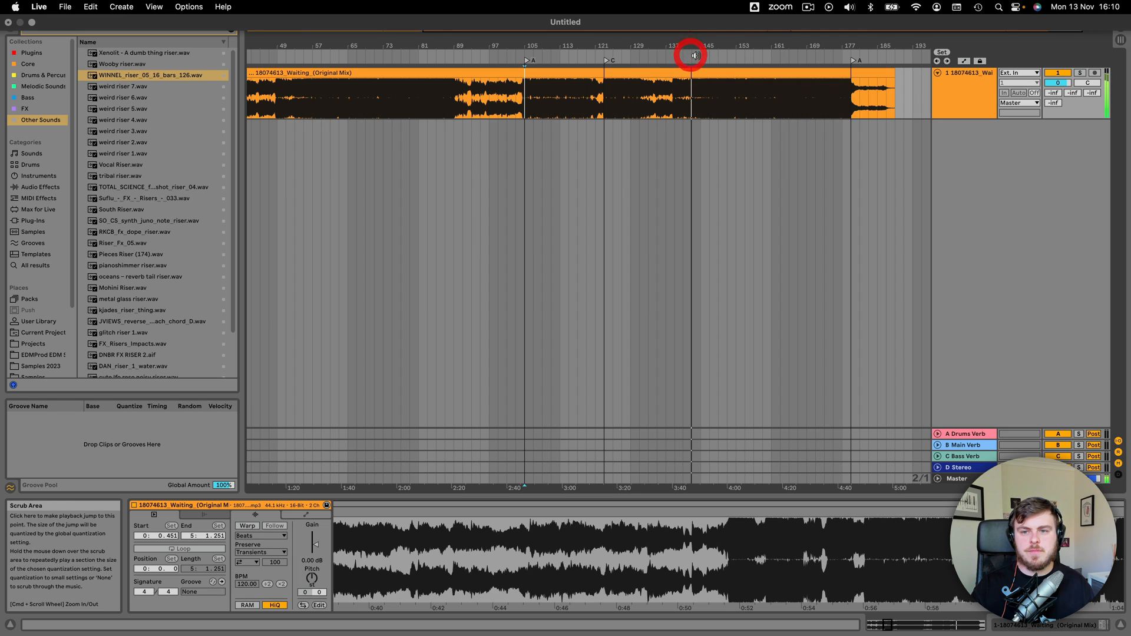
pyautogui.click(700, 55)
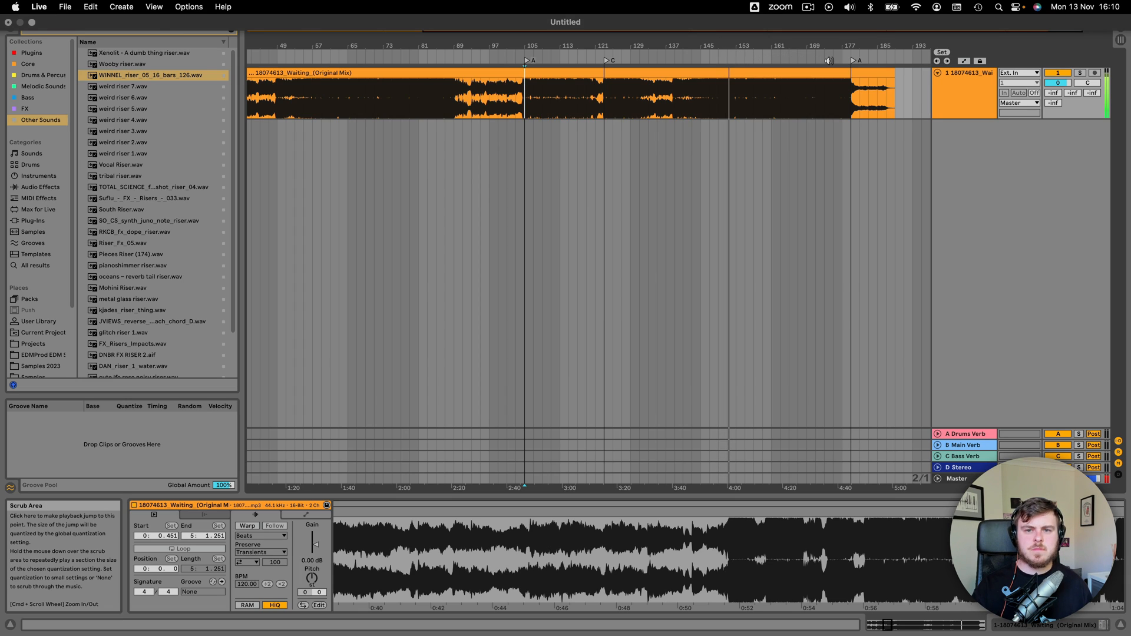
pyautogui.press('shift')
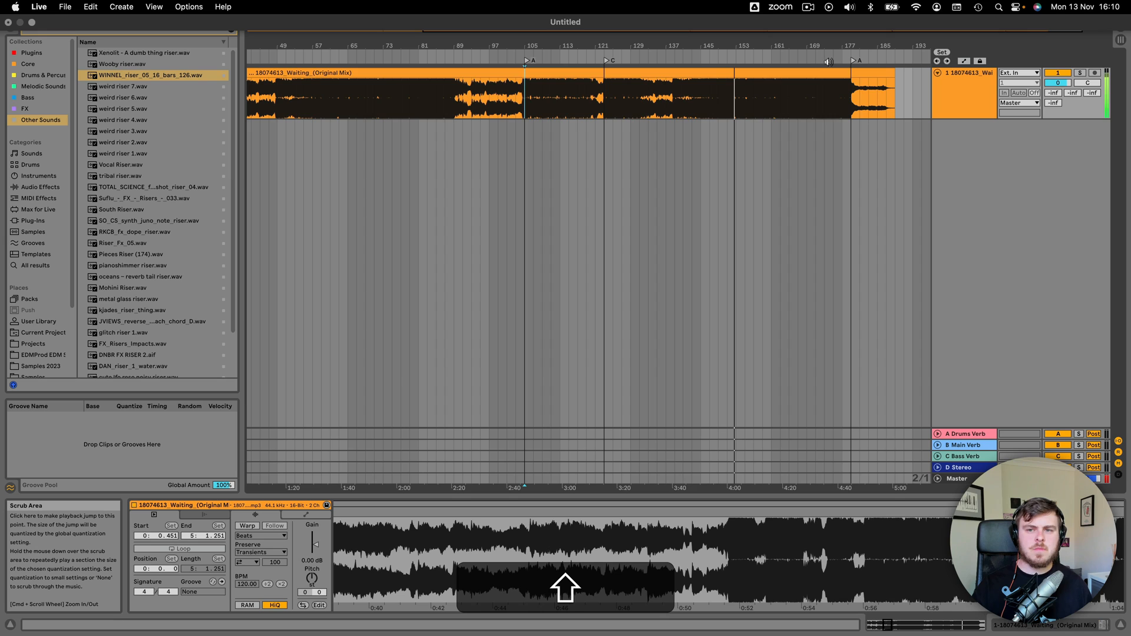
pyautogui.hotkey('shift', 'space')
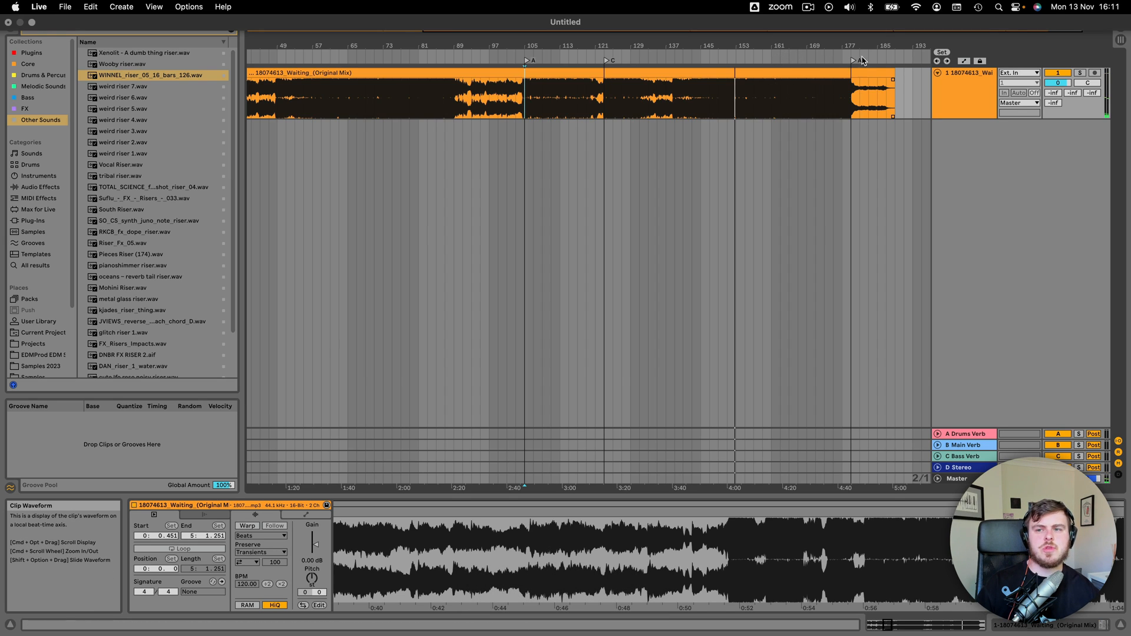
# Play the track's ending from just before the final A locator at bar 177.
pyautogui.click(846, 53)
pyautogui.moveTo(847, 46); pyautogui.dragTo(802, 74)
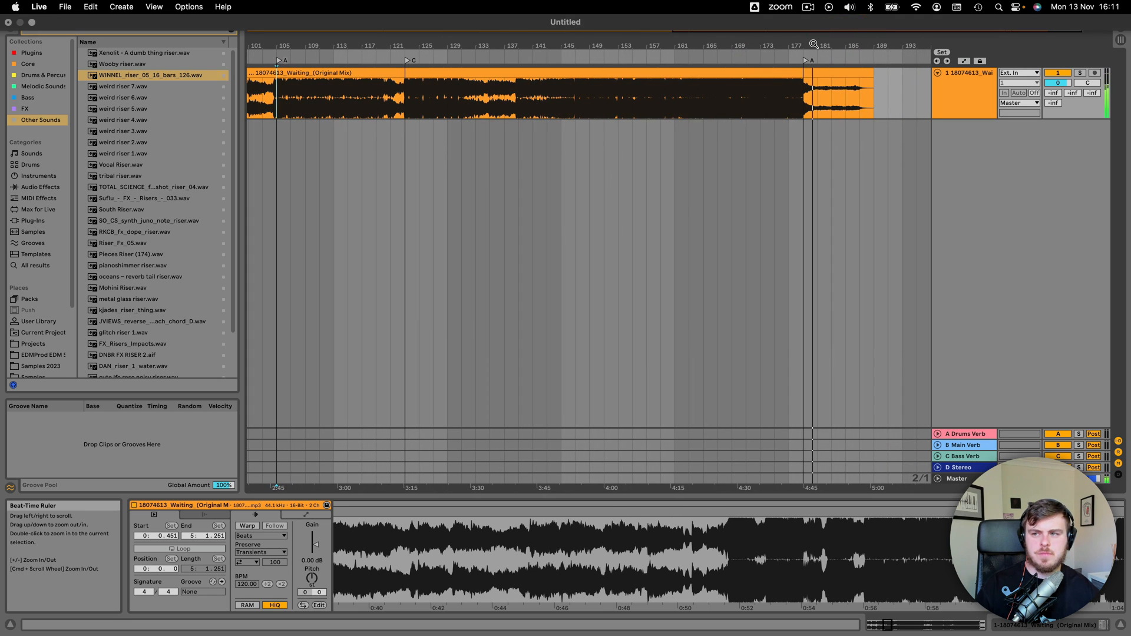
pyautogui.moveTo(814, 44); pyautogui.dragTo(874, 25)
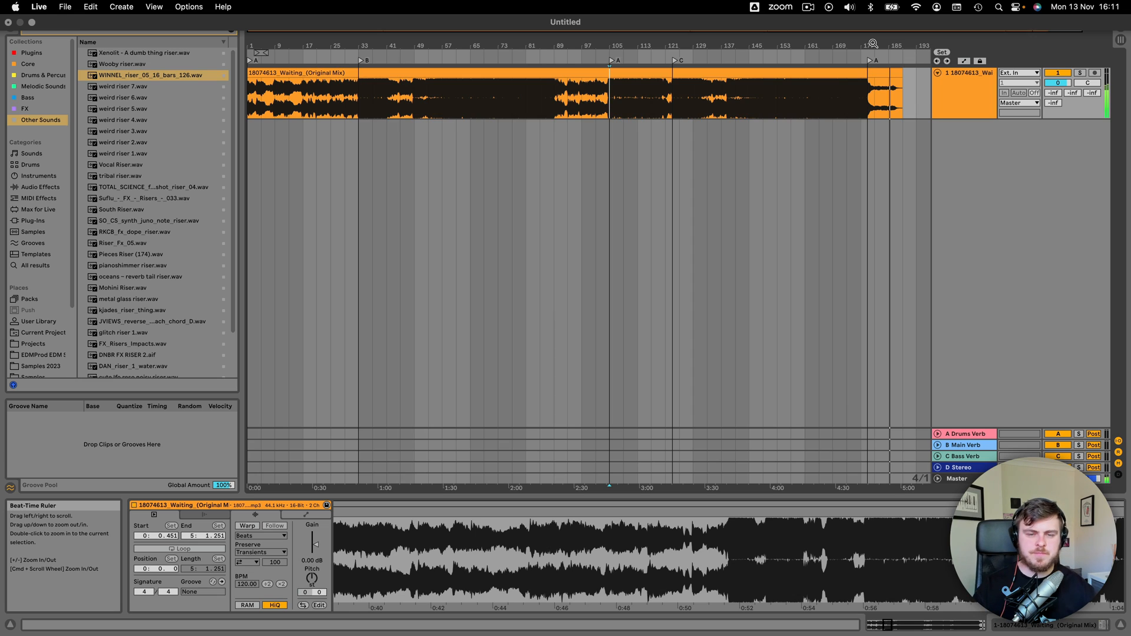
# Play the opening A section of the reference track from bar 1, then stop playback.
pyautogui.click(249, 98)
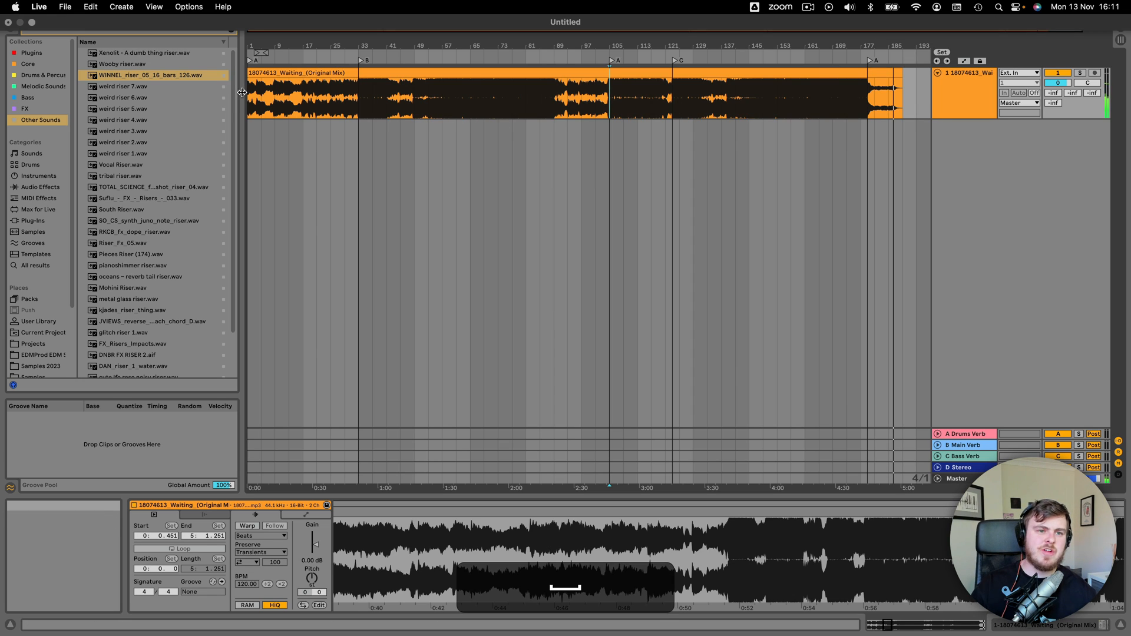
pyautogui.click(249, 98)
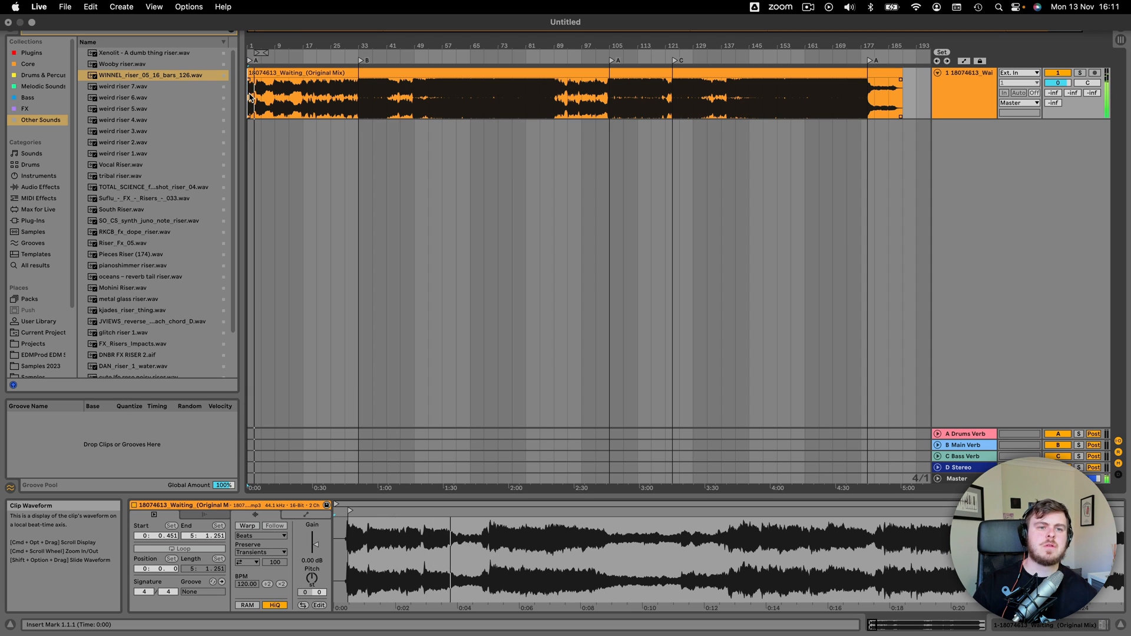
pyautogui.press('space')
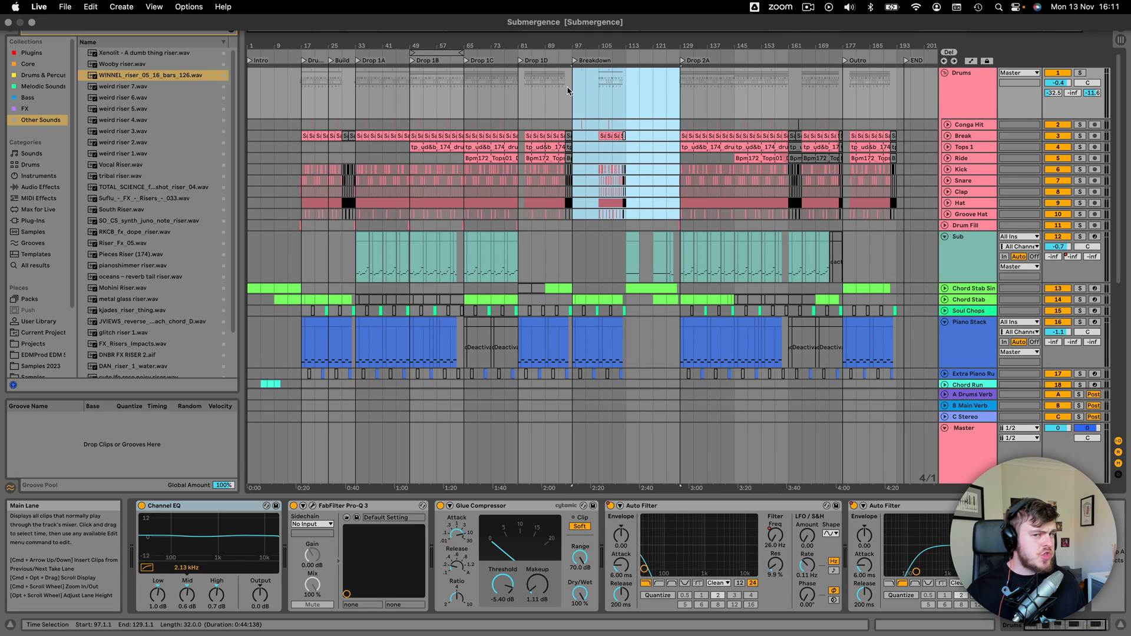
# In the Submergence arrangement, add a locator named B Section at bar 113, where the second part of the breakdown starts.
pyautogui.click(568, 91)
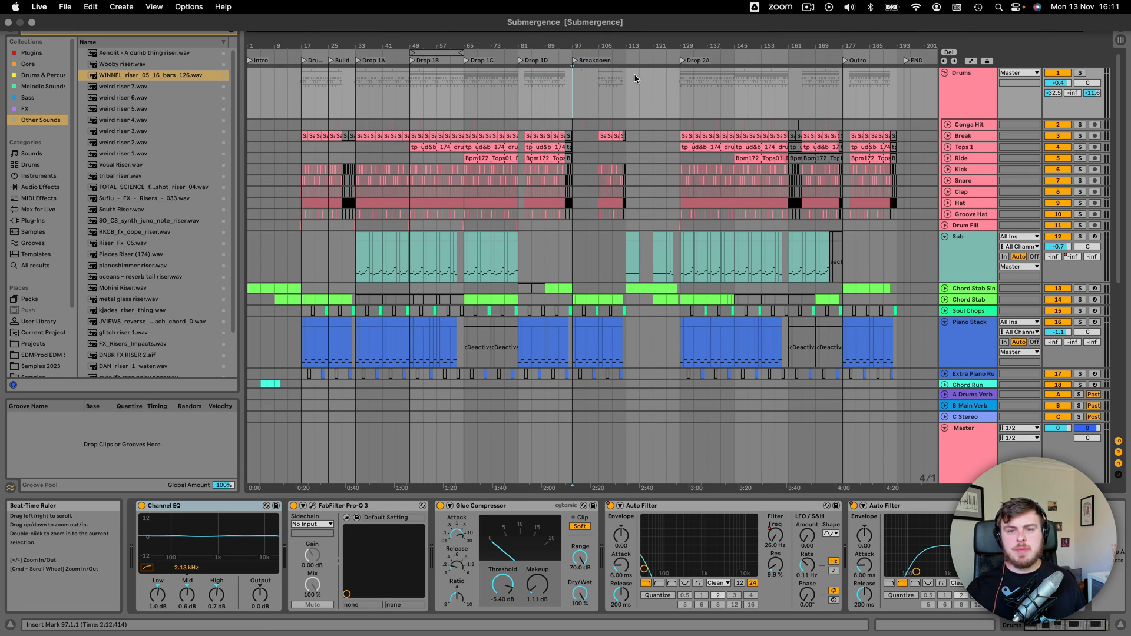
pyautogui.rightClick(626, 61)
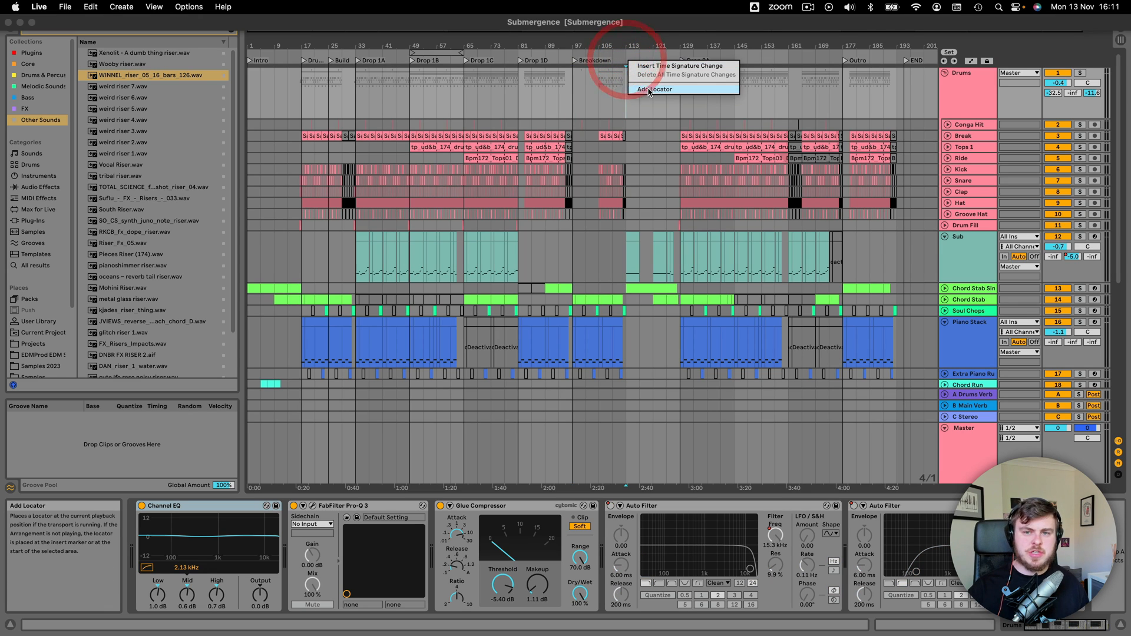
pyautogui.click(649, 90)
pyautogui.write('B Sect')
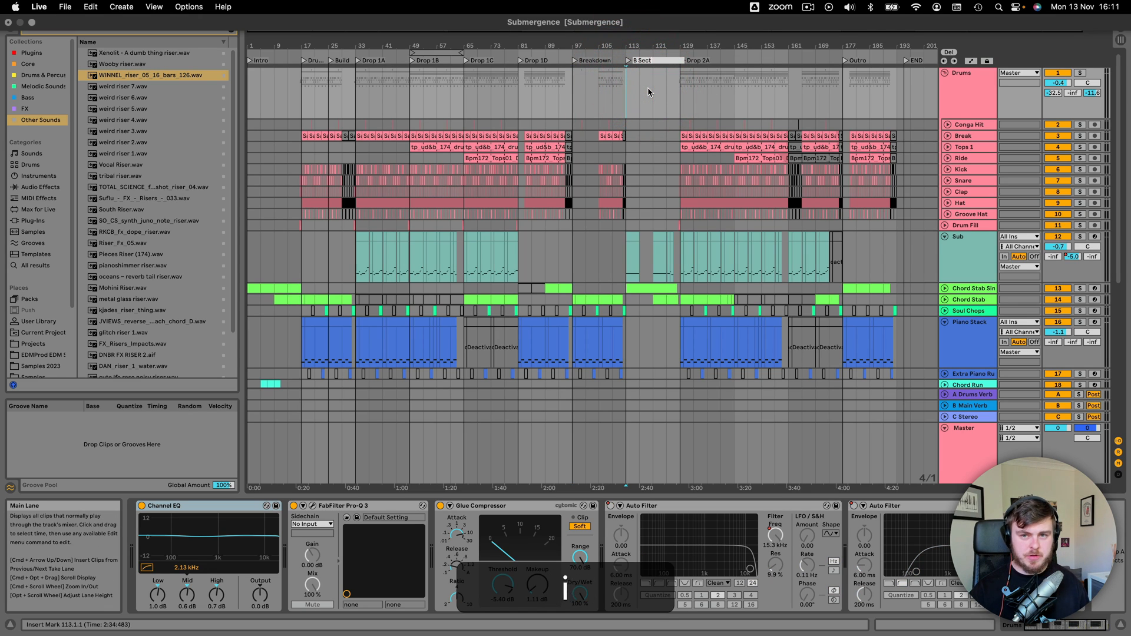
pyautogui.write('ion')
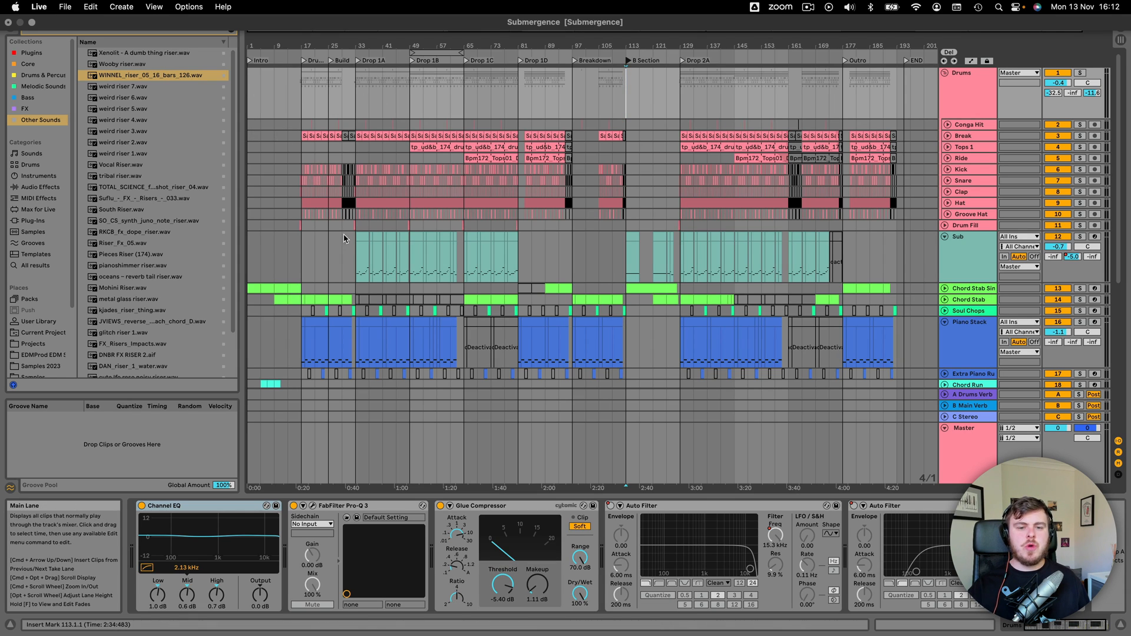
# Rename the B Section locator at bar 113 to C Section.
pyautogui.scroll(-1, 345, 235)
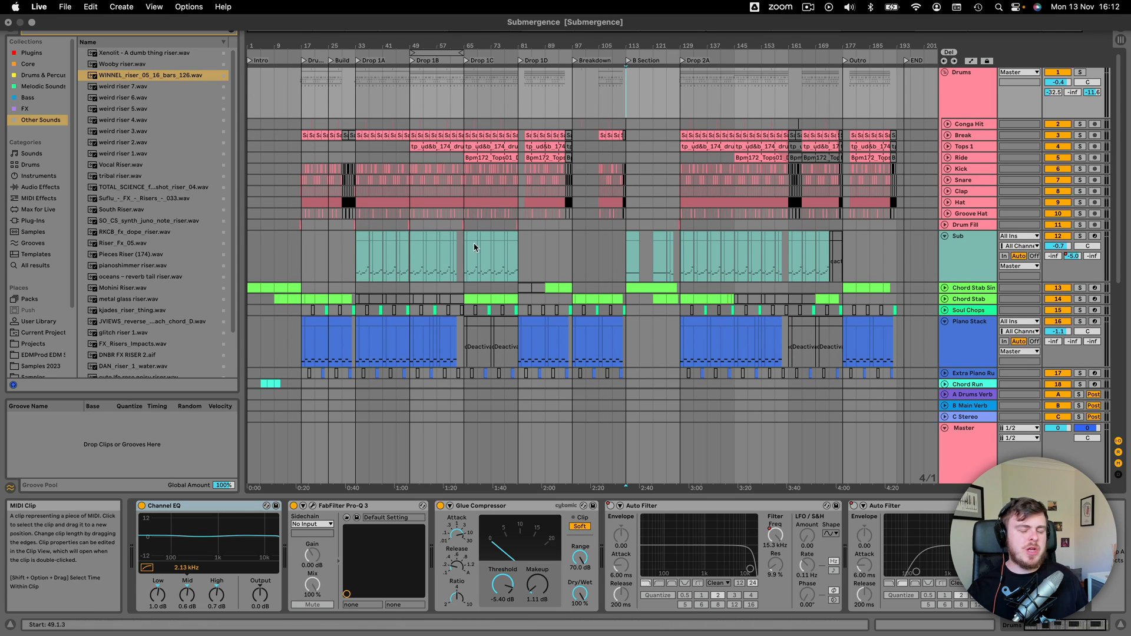
pyautogui.scroll(1, 527, 255)
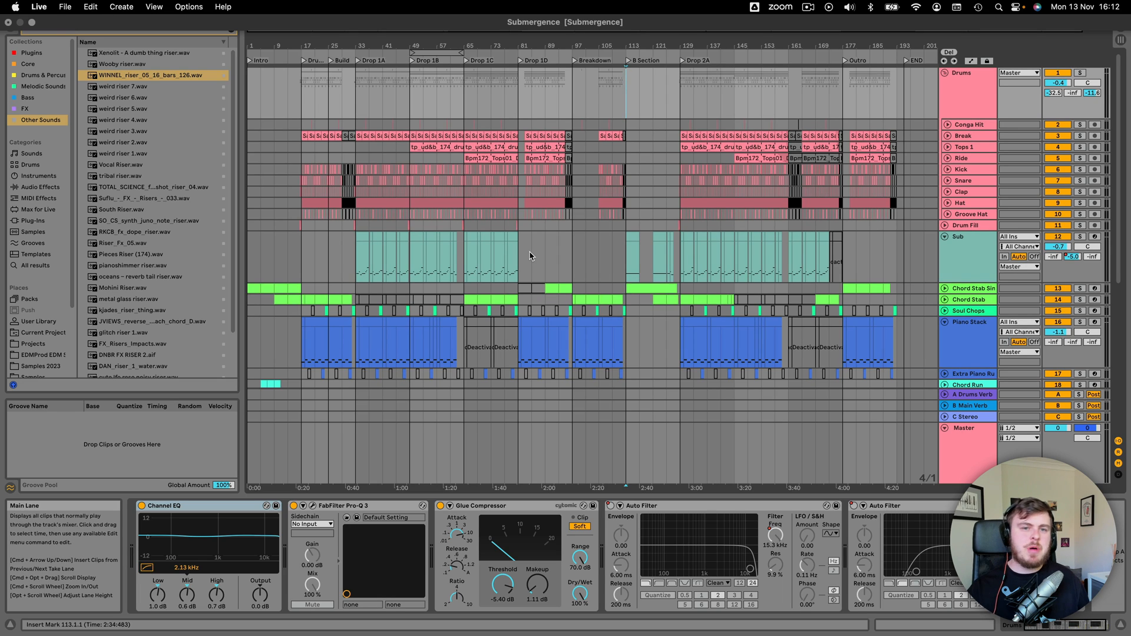
pyautogui.rightClick(631, 60)
pyautogui.click(642, 73)
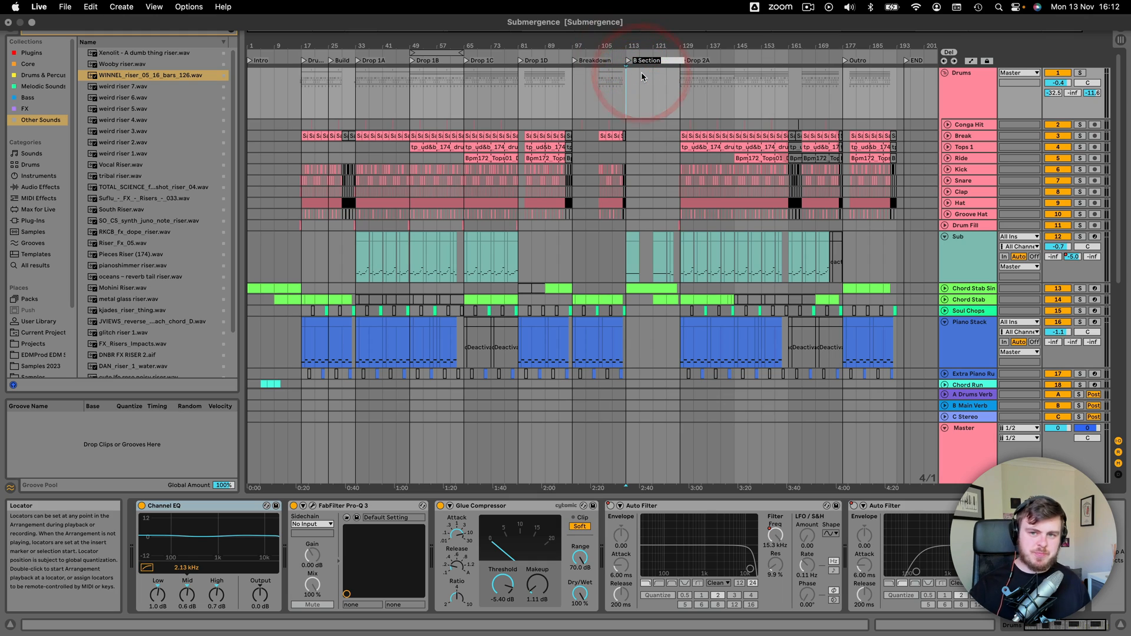
pyautogui.write('C Sectuin')
pyautogui.press('BackSpace')
pyautogui.write('ion')
pyautogui.press('Return')
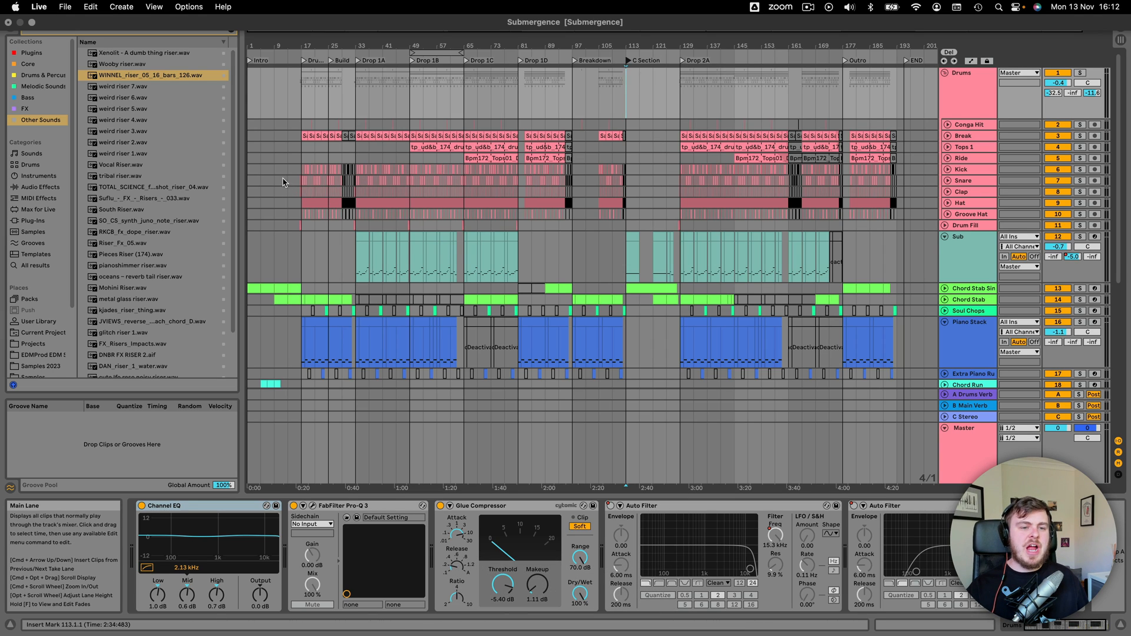
# Play the intro from the first Chord Stab Singular clip at bar 1.
pyautogui.click(257, 170)
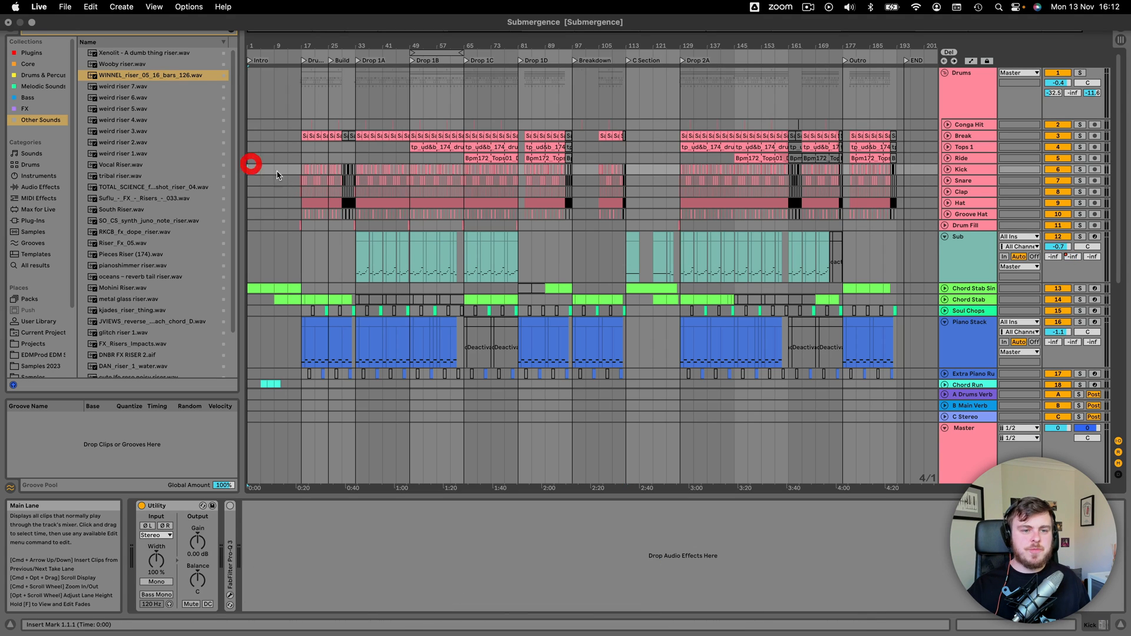
pyautogui.click(975, 288)
pyautogui.click(253, 287)
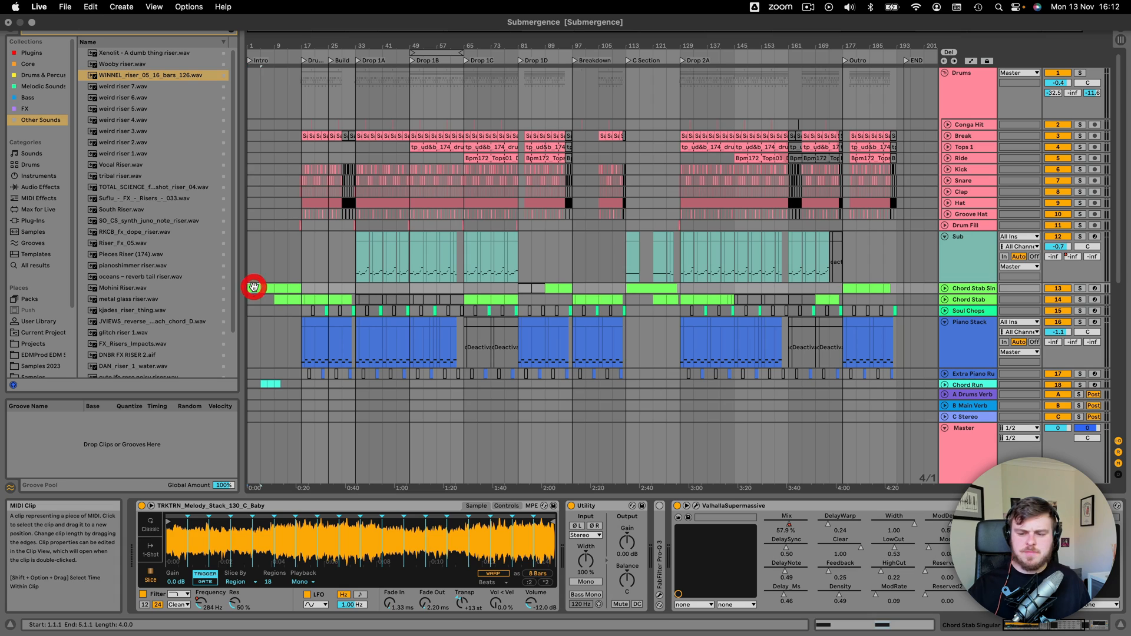
pyautogui.press('space')
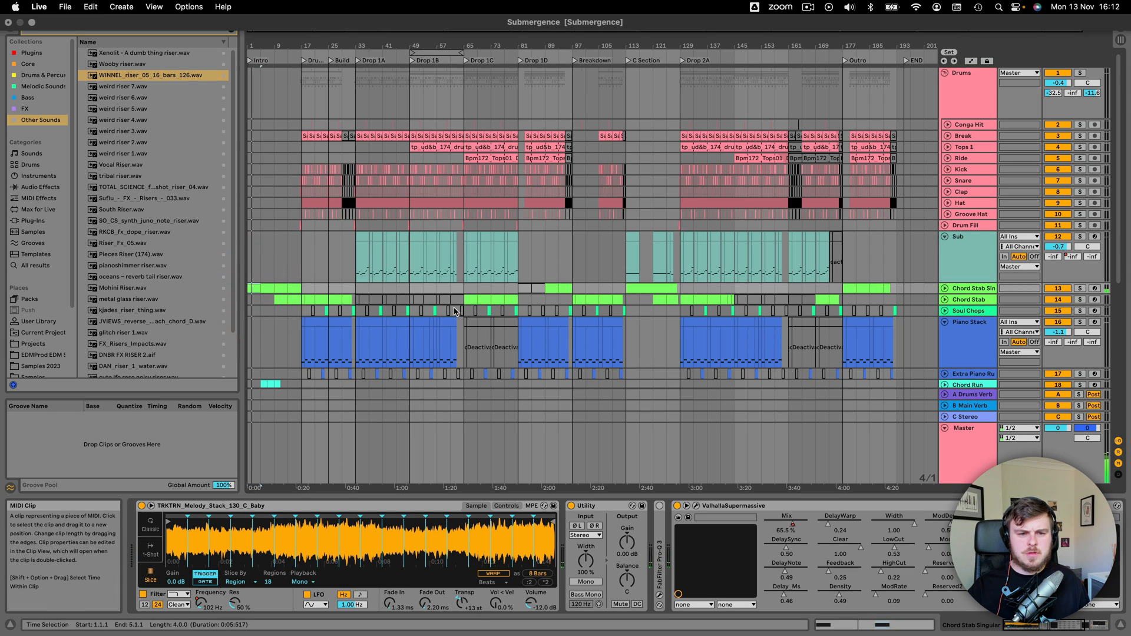
# Play the drums section from bar 17 and unfold the Chord Stab Singular track, keeping Chord Stab folded.
pyautogui.click(303, 288)
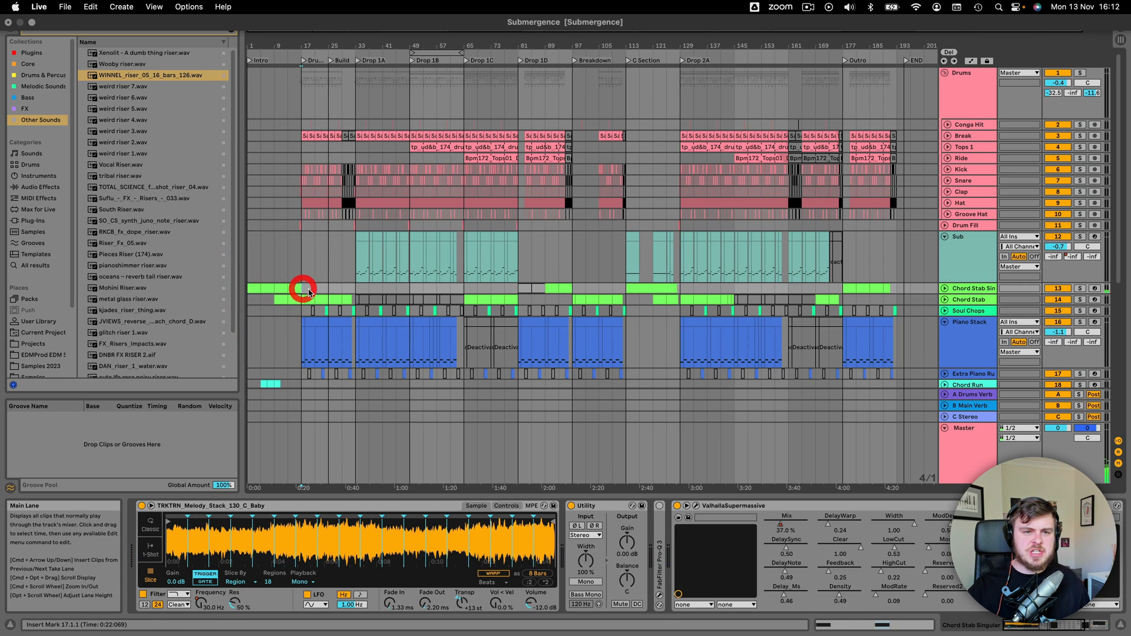
pyautogui.click(945, 299)
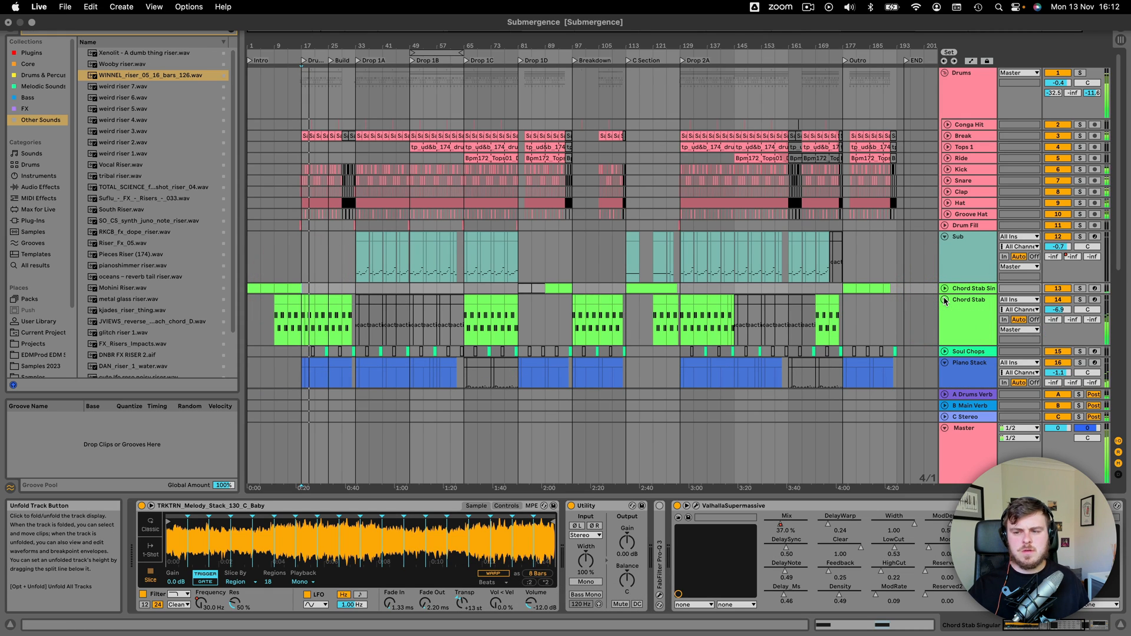
pyautogui.click(945, 300)
pyautogui.click(945, 288)
# Solo Chord Stab Singular briefly, and solo Chord Stab instead to hear its part in the drums section.
pyautogui.click(1081, 288)
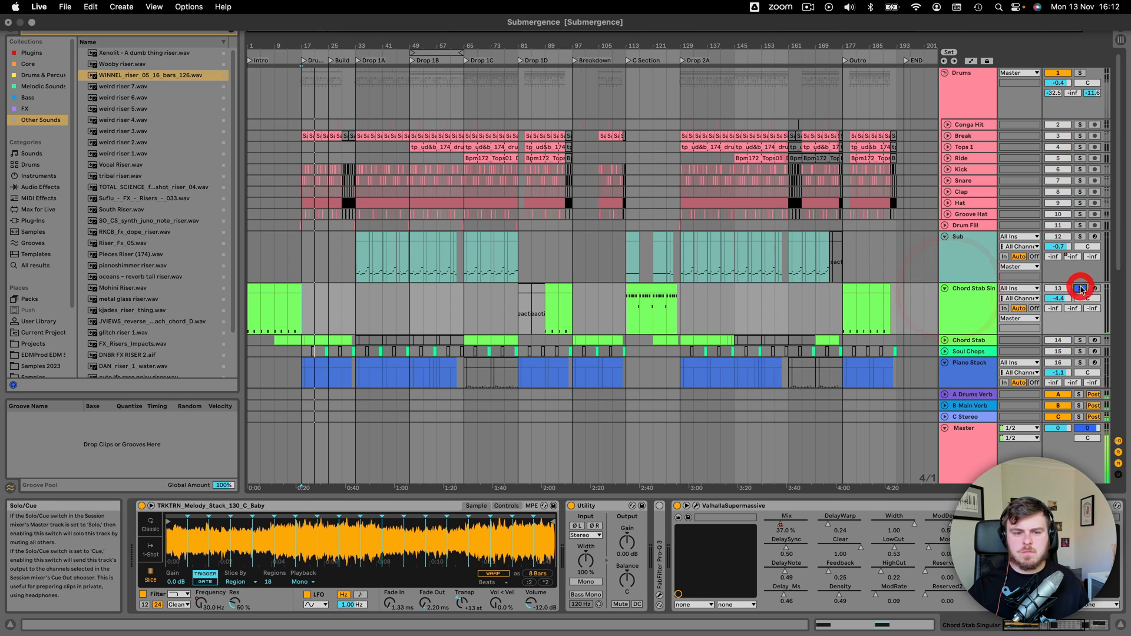
pyautogui.click(1080, 288)
pyautogui.click(1081, 340)
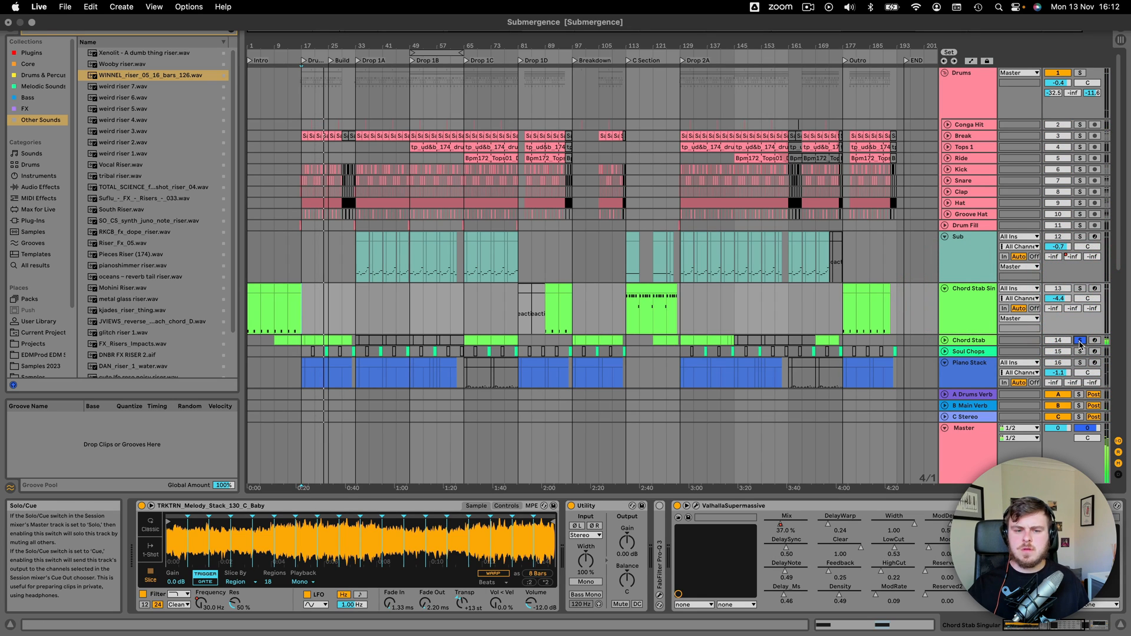
pyautogui.scroll(-5, 1048, 295)
pyautogui.press('space')
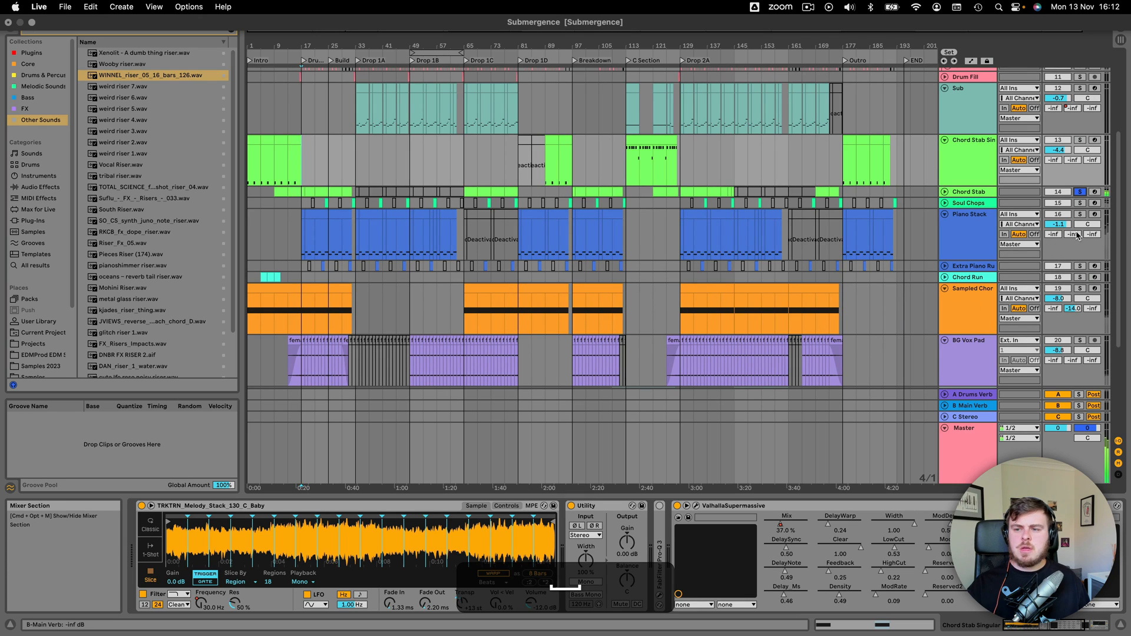
# Solo the Piano Stack track, audition its clip from bar 25, and turn the solo off again.
pyautogui.click(1080, 215)
pyautogui.click(332, 211)
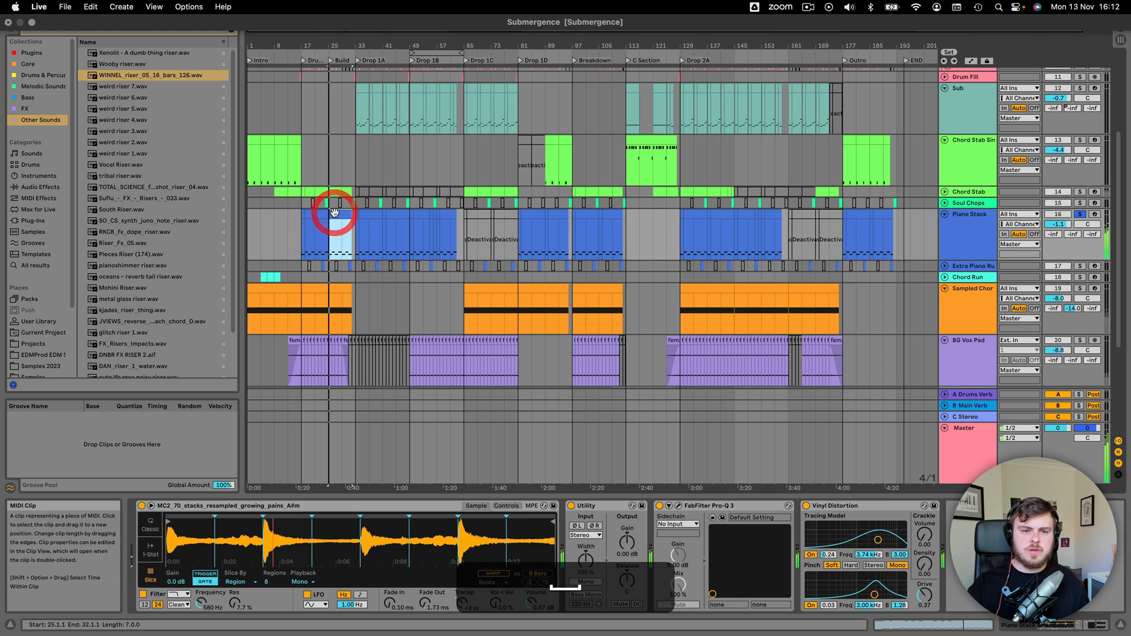
pyautogui.click(1080, 216)
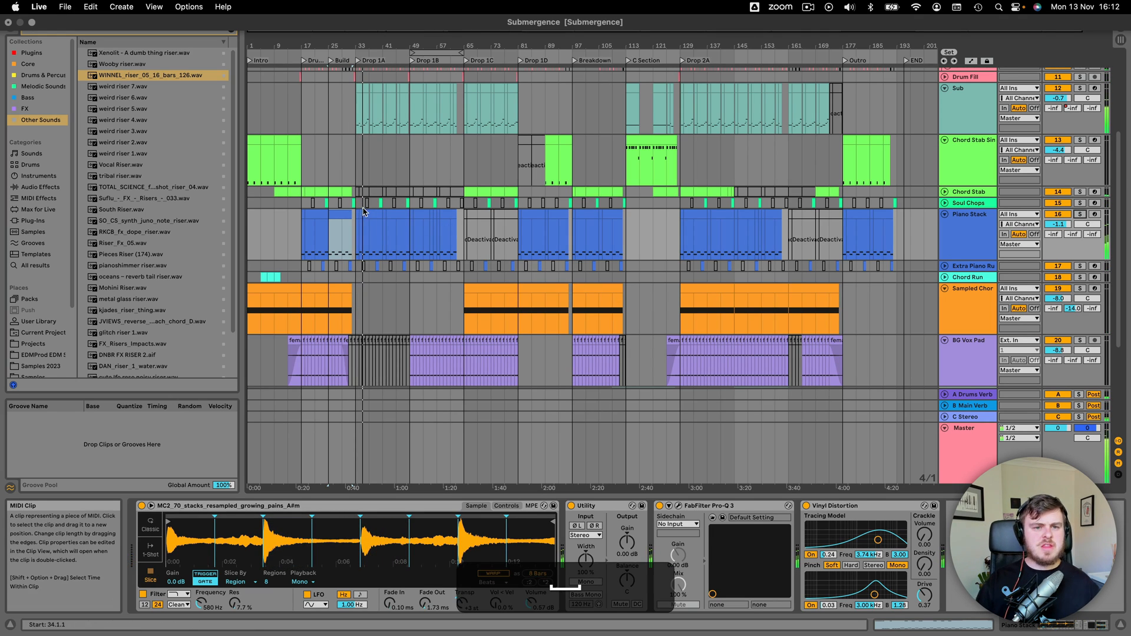
# Highlight bars 33 to 65 on the Chord Stab Singular track and play Drop 1A from bar 33.
pyautogui.moveTo(358, 169); pyautogui.dragTo(457, 164)
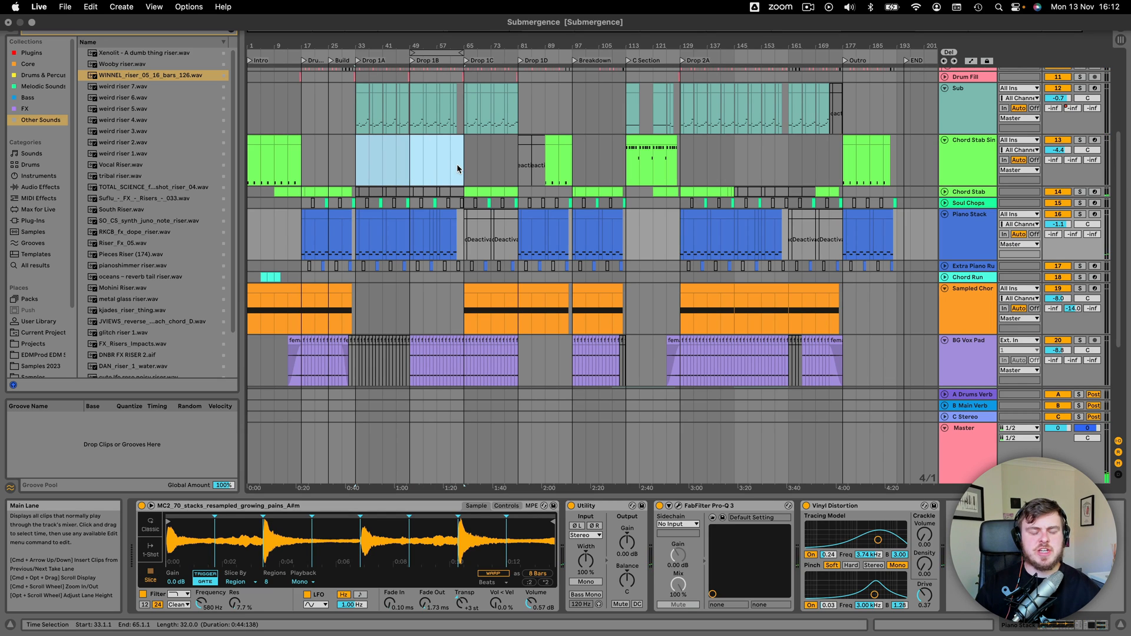
pyautogui.click(356, 213)
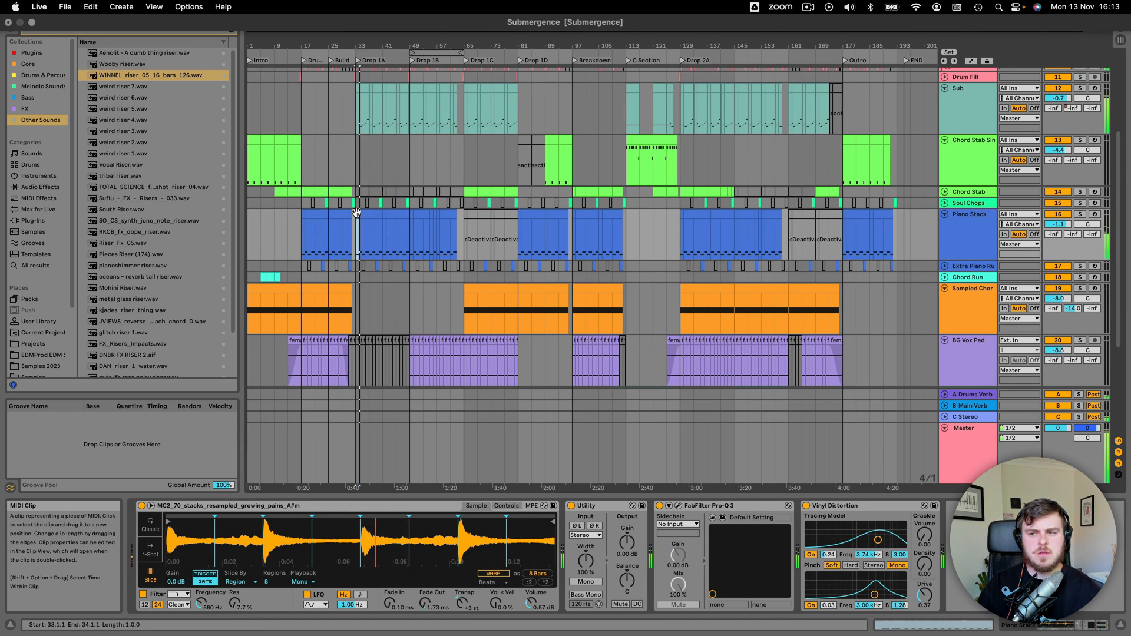
# Replay the drums section from the Piano Stack clip at bar 17 and mute the Piano Stack track.
pyautogui.click(302, 215)
pyautogui.press('space')
pyautogui.click(303, 214)
pyautogui.press('space')
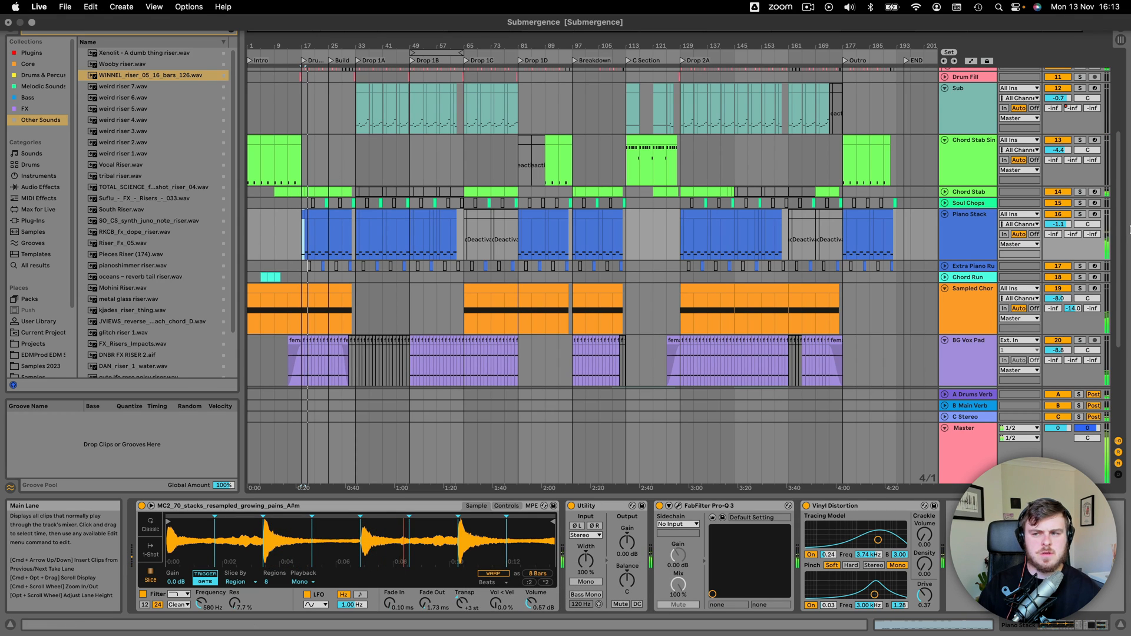
pyautogui.click(1062, 219)
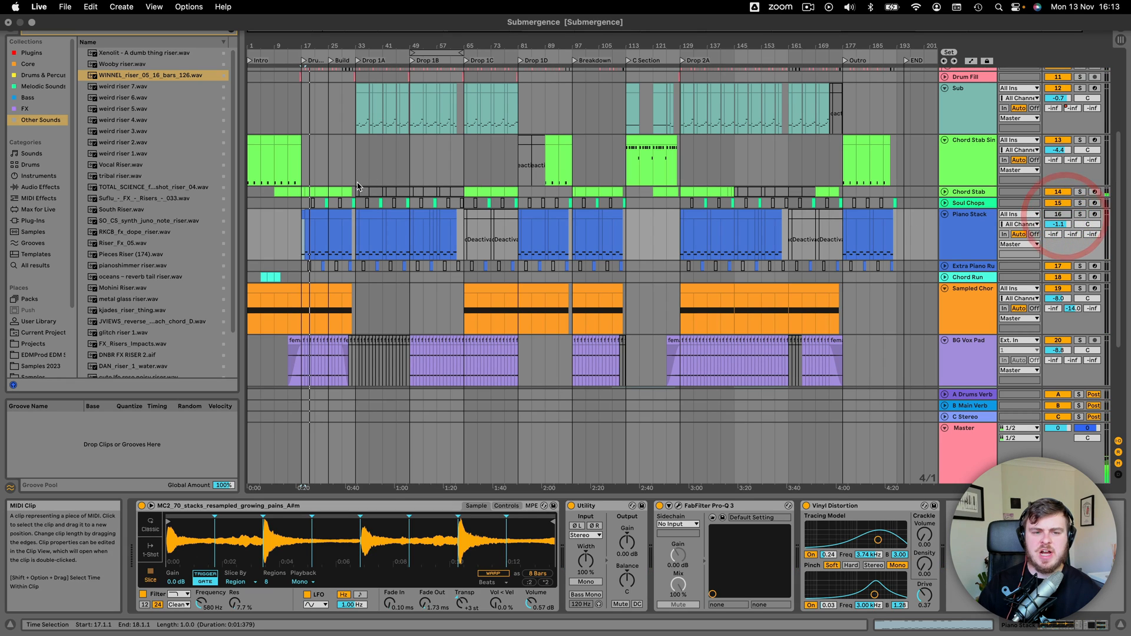
# Play the Chord Stab part from bar 17 without the Piano Stack, and unmute the Piano Stack for comparison.
pyautogui.click(303, 192)
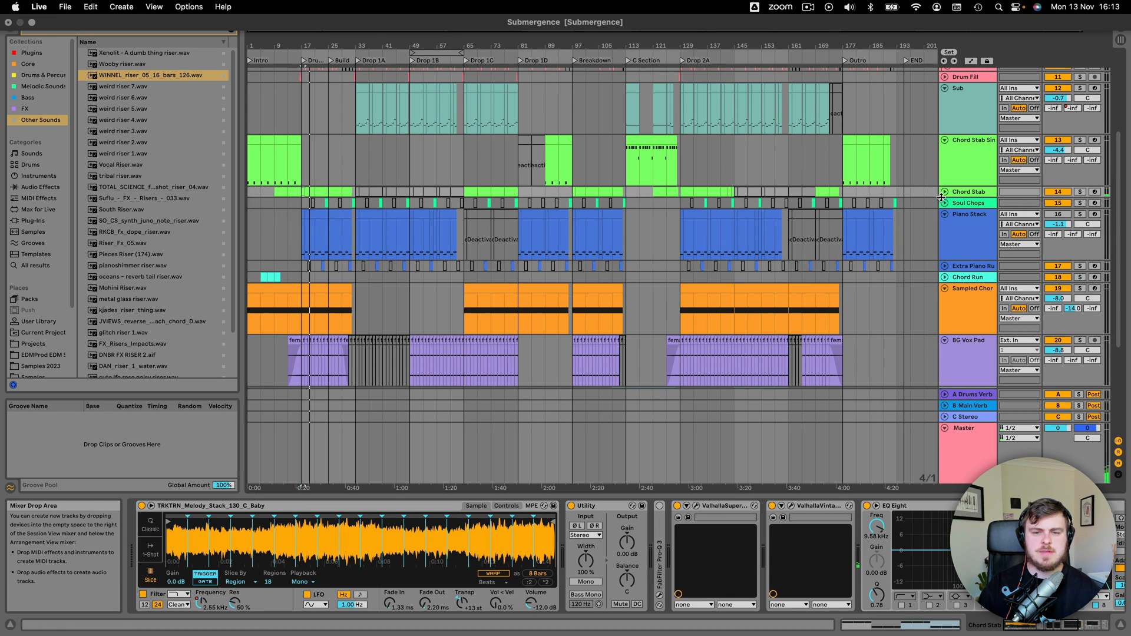
pyautogui.press('space')
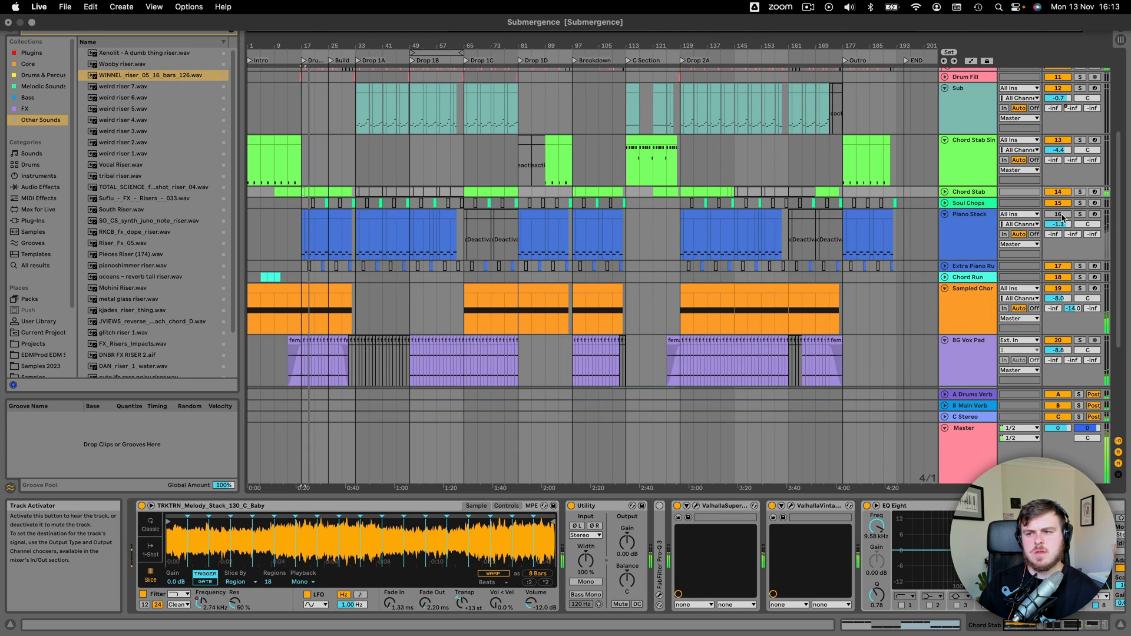
pyautogui.click(1061, 216)
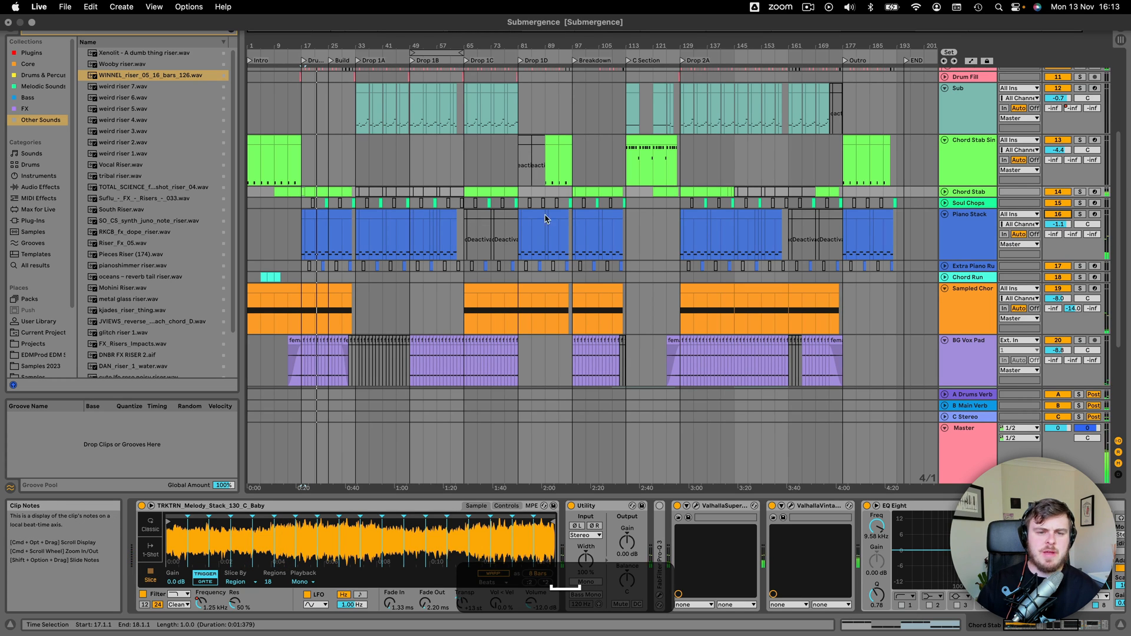
# Play the Breakdown from about bar 105 into the C Section while examining which tracks are used there.
pyautogui.scroll(5, 543, 219)
pyautogui.scroll(-6, 393, 313)
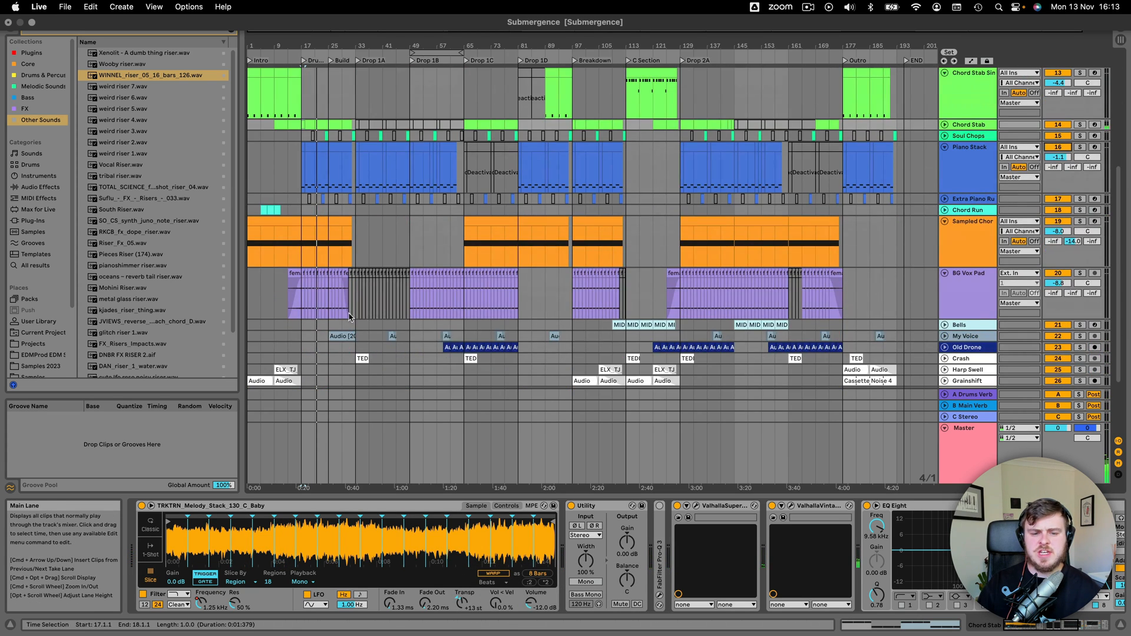
pyautogui.scroll(2, 490, 233)
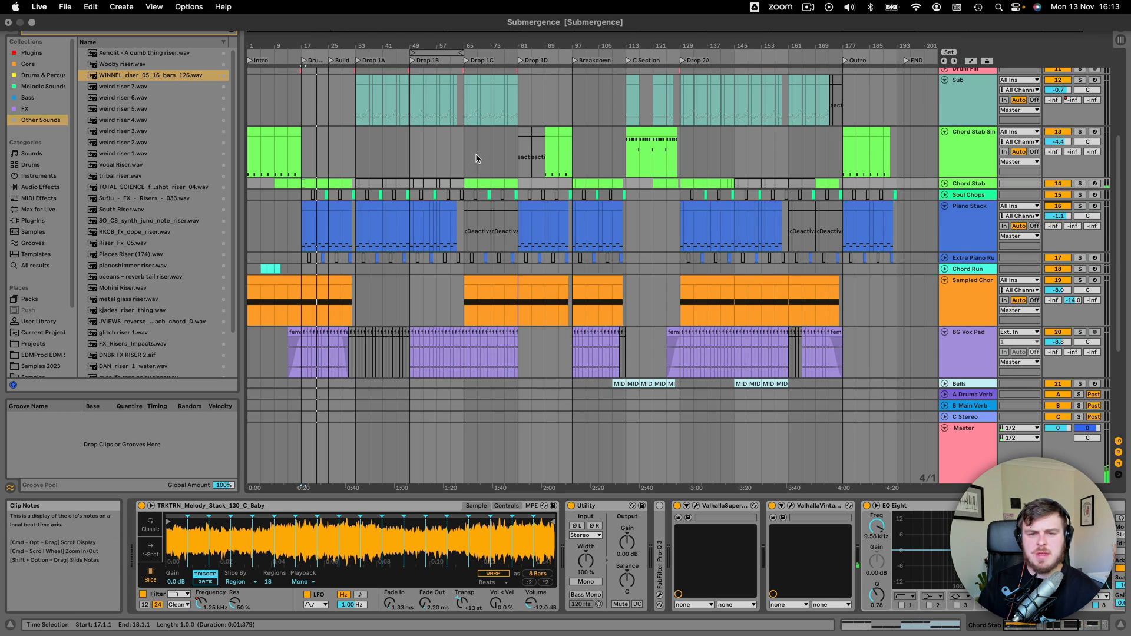
pyautogui.scroll(5, 505, 202)
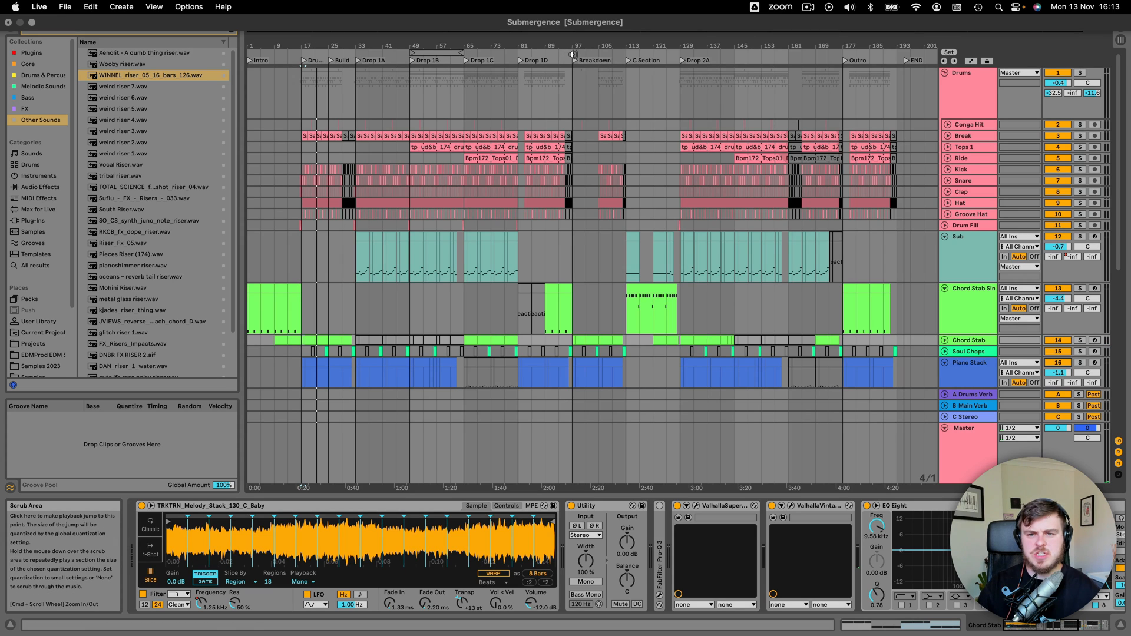
pyautogui.click(596, 56)
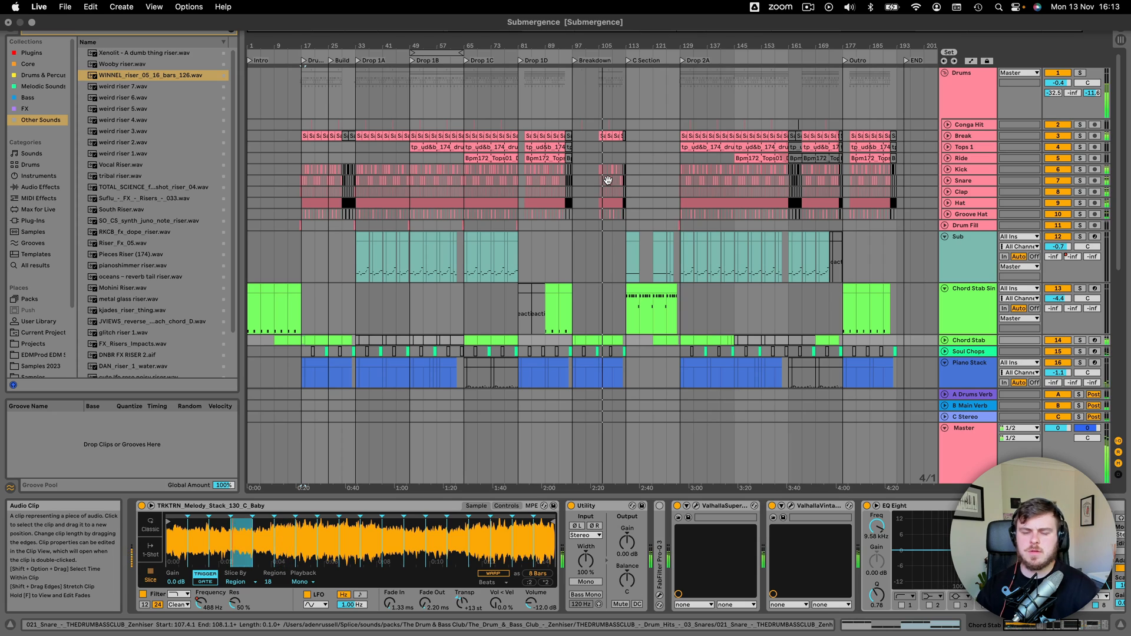
pyautogui.scroll(-2, 609, 183)
pyautogui.scroll(-4, 608, 183)
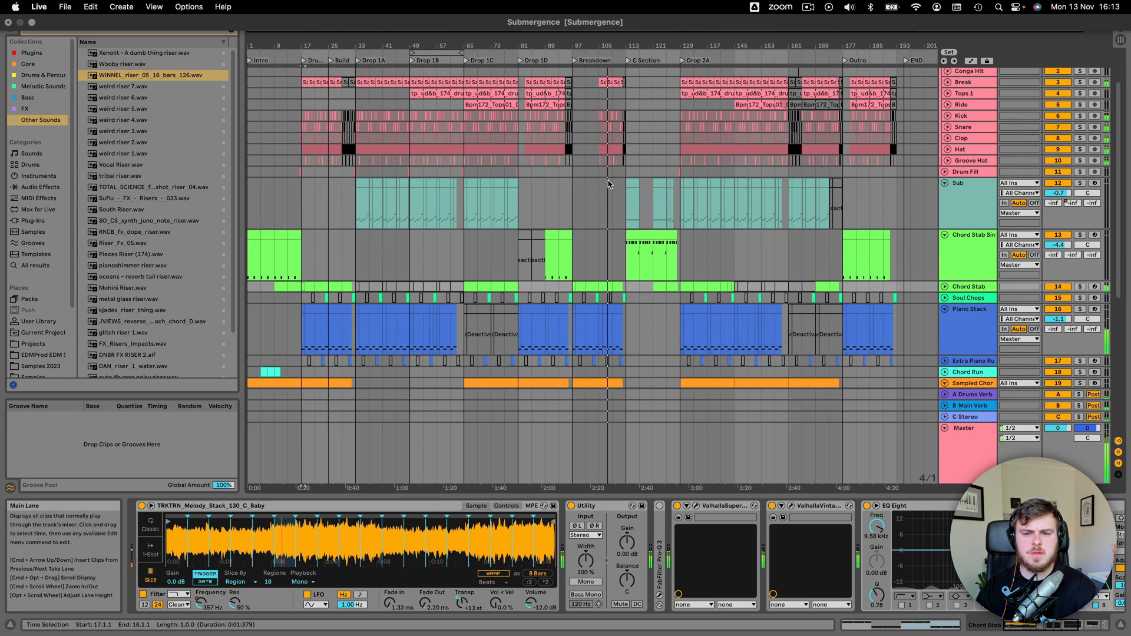
pyautogui.scroll(1, 609, 183)
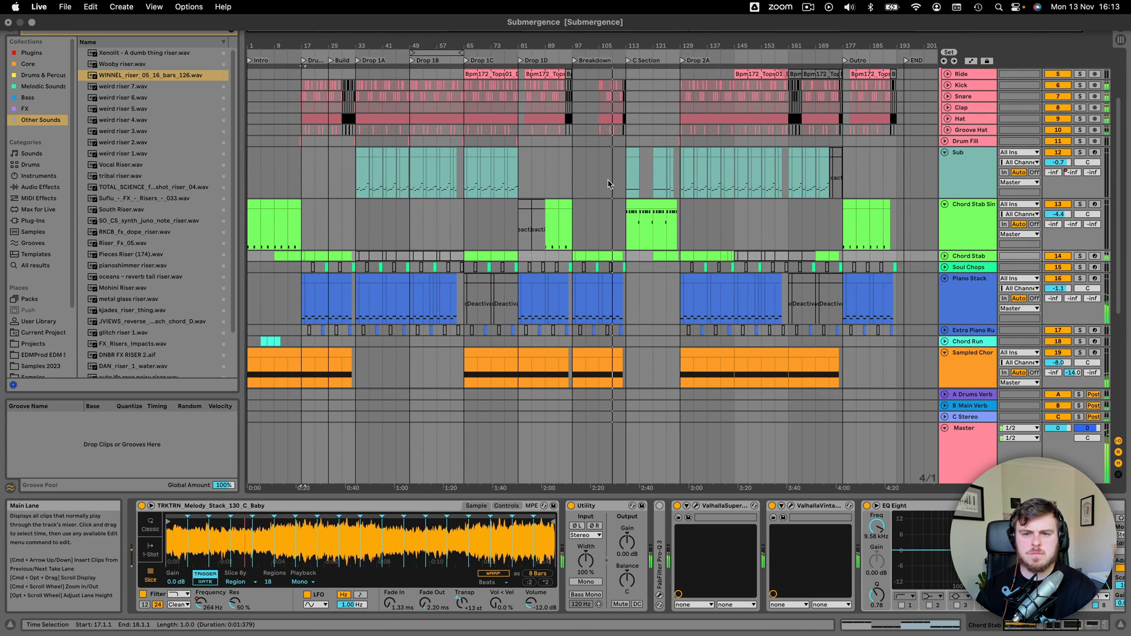
pyautogui.scroll(4, 608, 182)
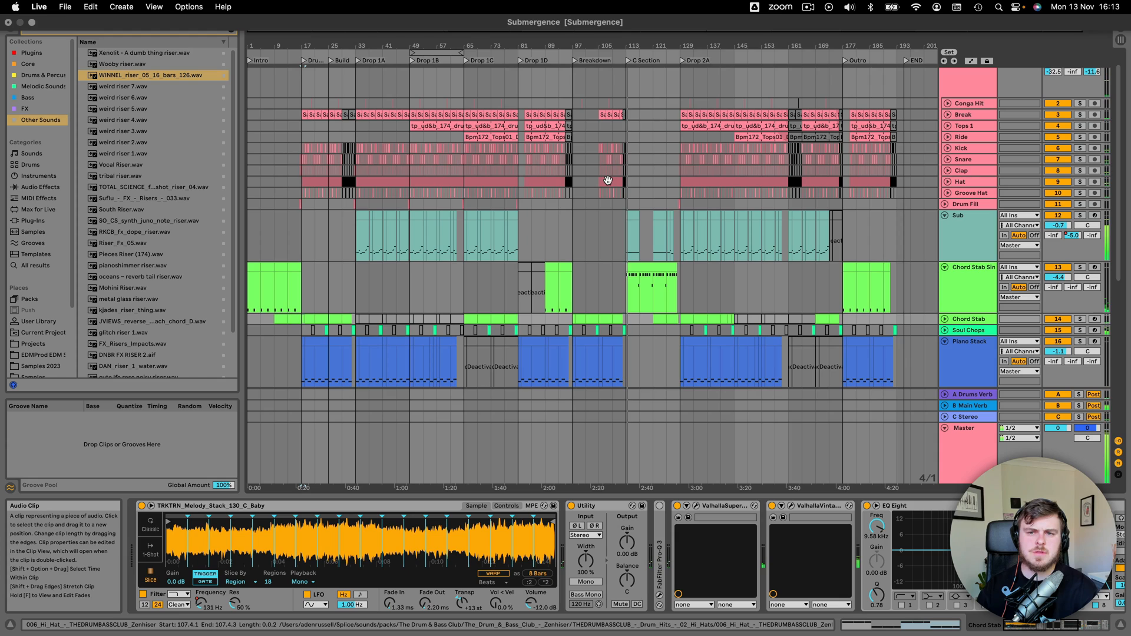
# Unfold the Bells track to show its clips while the C Section plays.
pyautogui.scroll(-3, 657, 190)
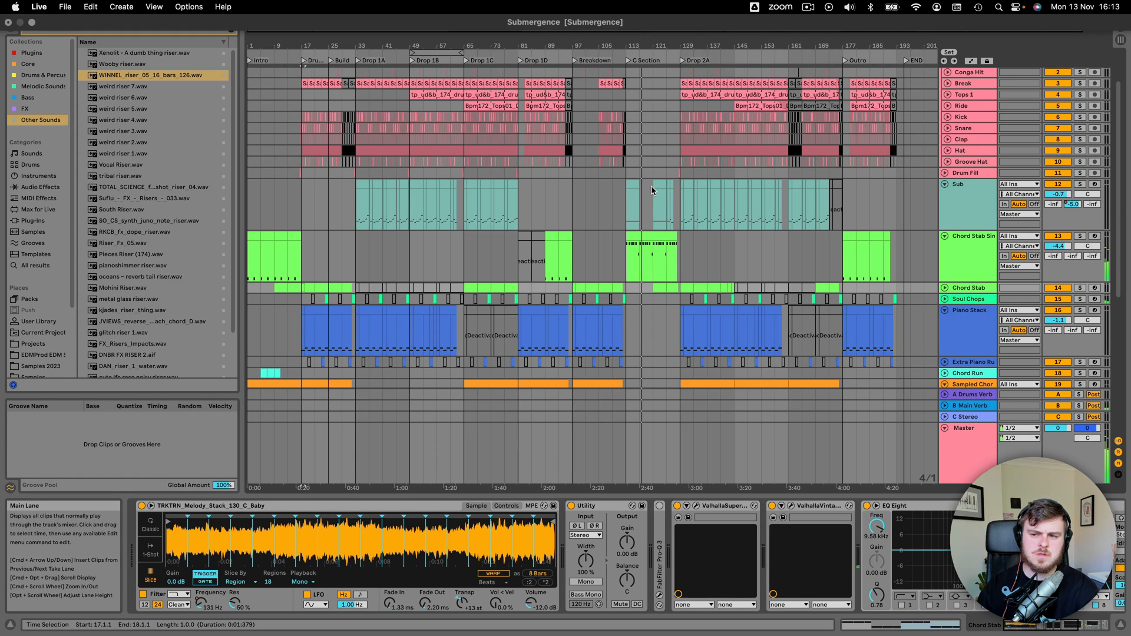
pyautogui.scroll(-15, 653, 191)
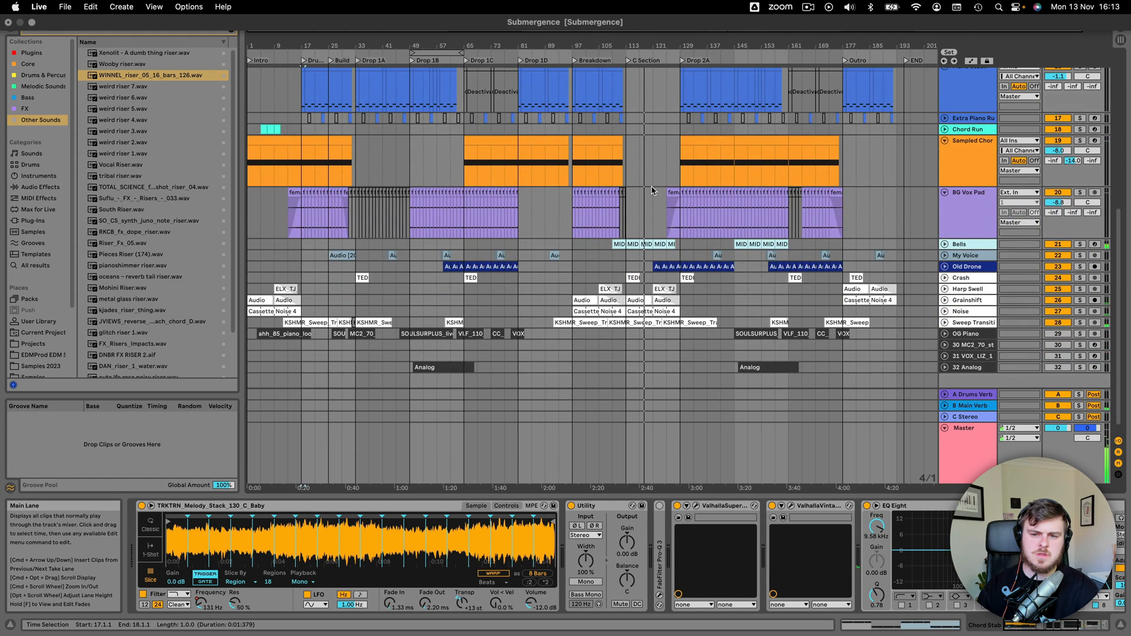
pyautogui.click(944, 244)
# Highlight bars 113 to 129 on the Sub track and examine which tracks play through the C Section into Drop 2A.
pyautogui.scroll(10, 677, 224)
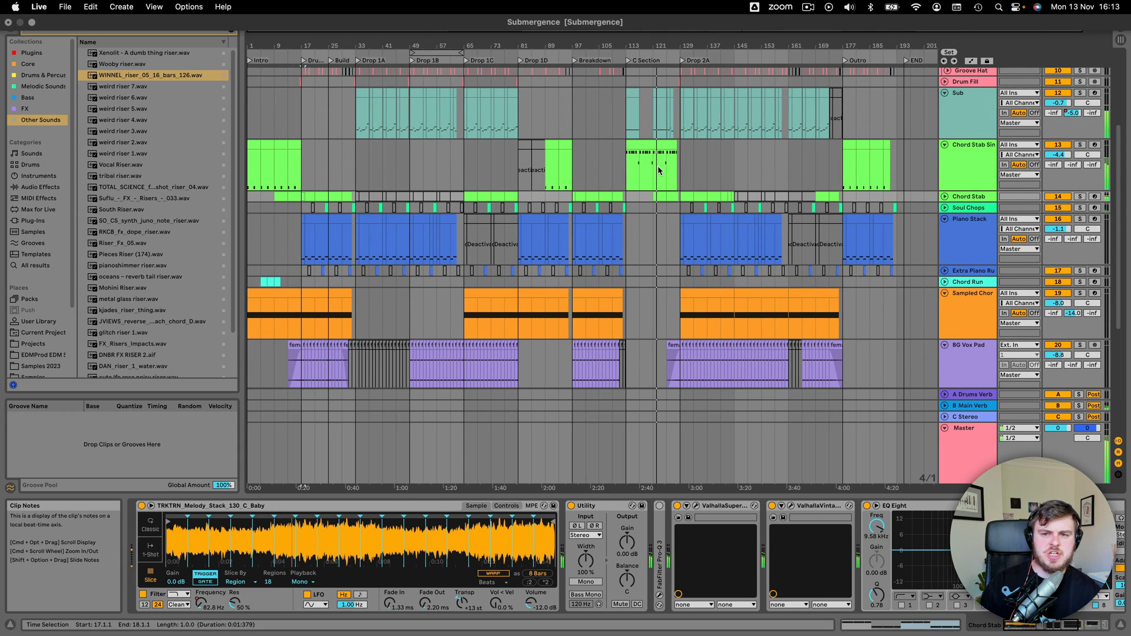
pyautogui.scroll(1, 662, 169)
pyautogui.moveTo(629, 141); pyautogui.dragTo(679, 141)
pyautogui.scroll(3, 677, 177)
pyautogui.scroll(-3, 681, 222)
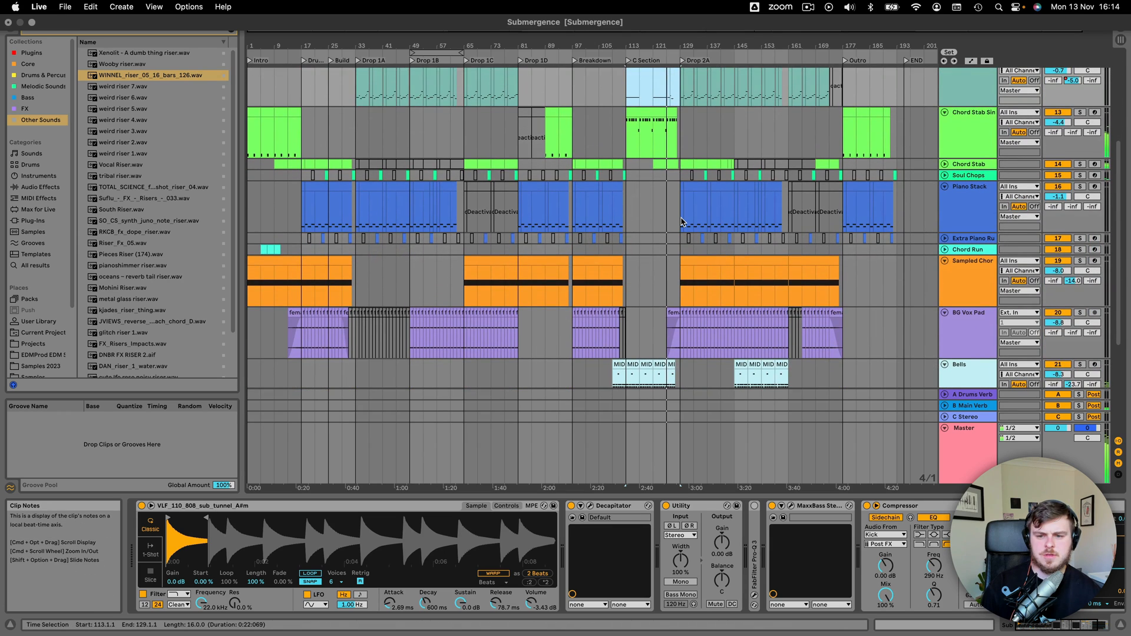
pyautogui.scroll(-3, 681, 221)
pyautogui.scroll(3, 682, 222)
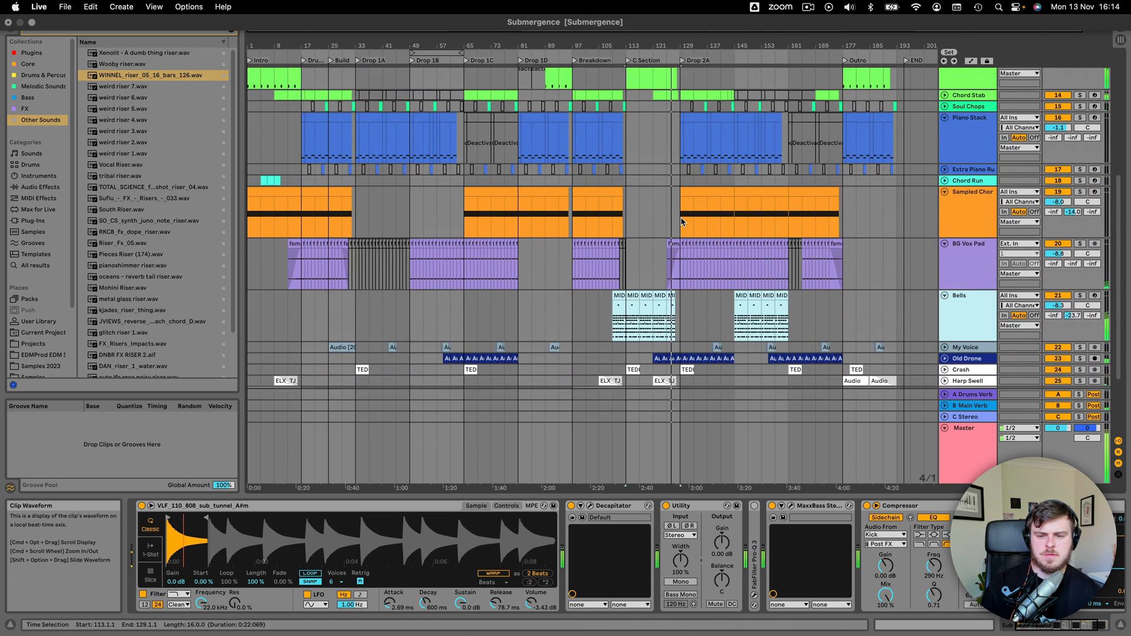
pyautogui.scroll(3, 681, 221)
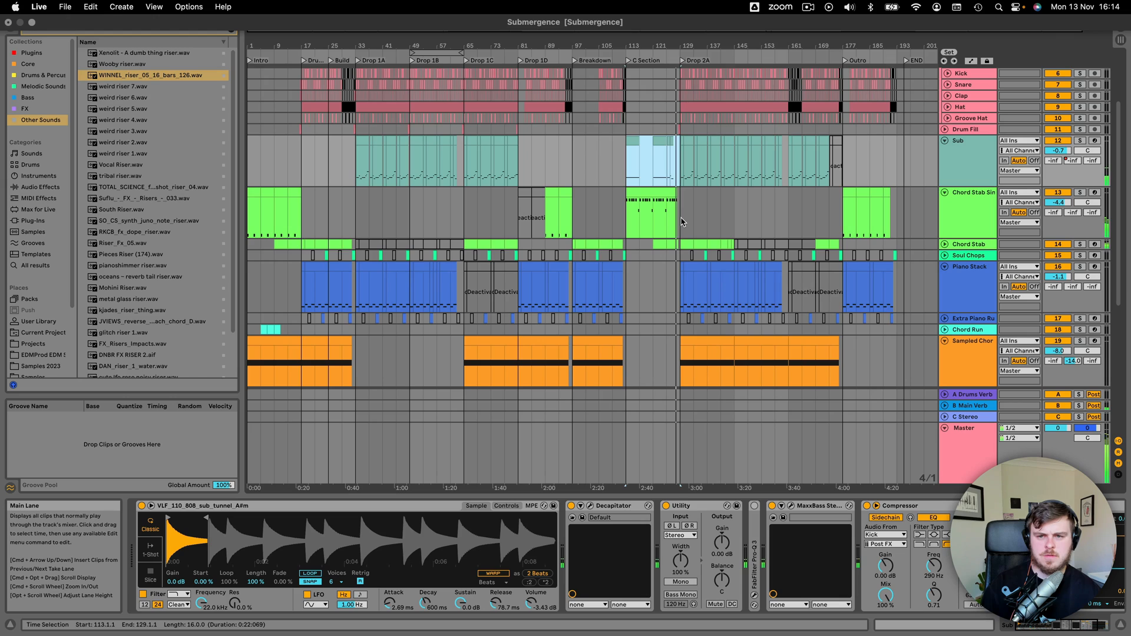
pyautogui.scroll(3, 683, 223)
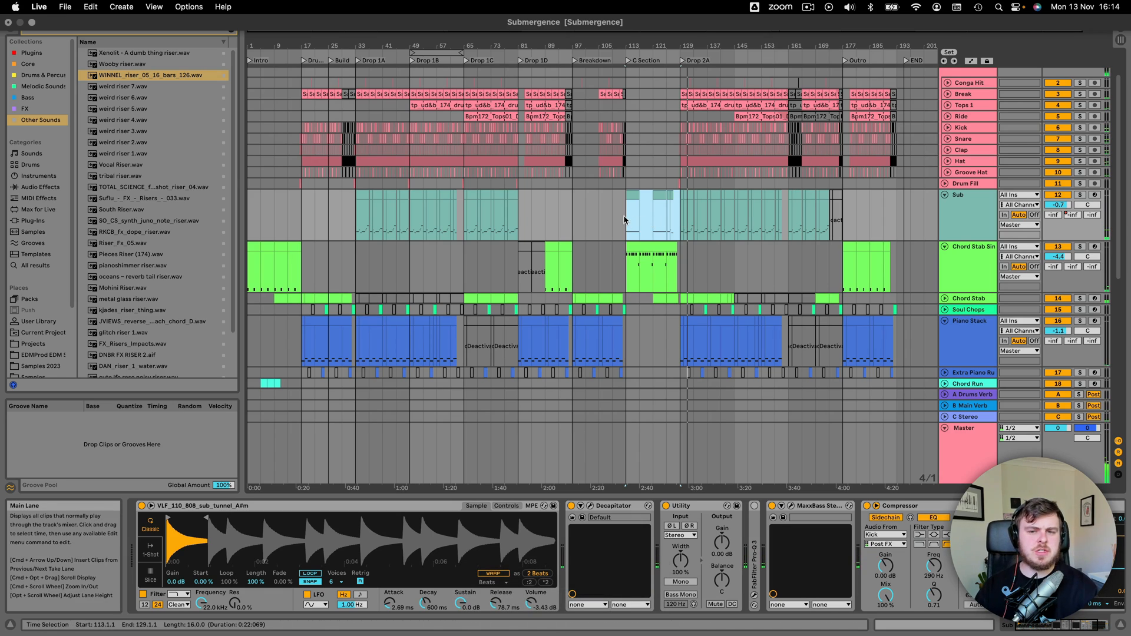
# Stop playback and highlight bars 1 to 113 on the Sub track, from the Intro to the end of the Breakdown.
pyautogui.press('space')
pyautogui.click(683, 223)
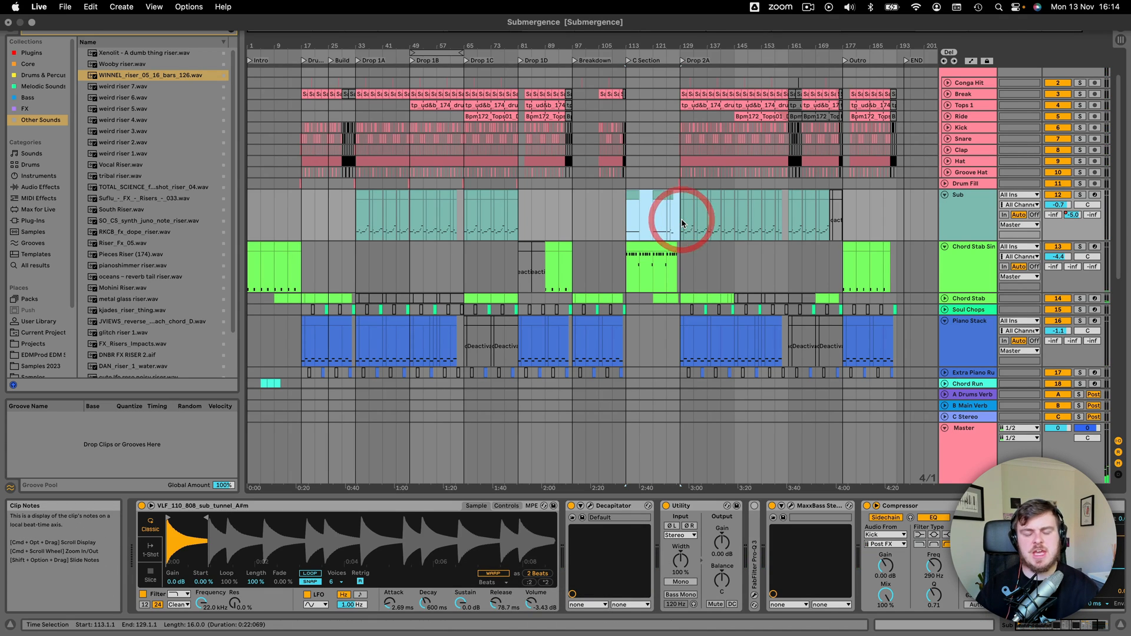
pyautogui.moveTo(624, 221); pyautogui.dragTo(252, 218)
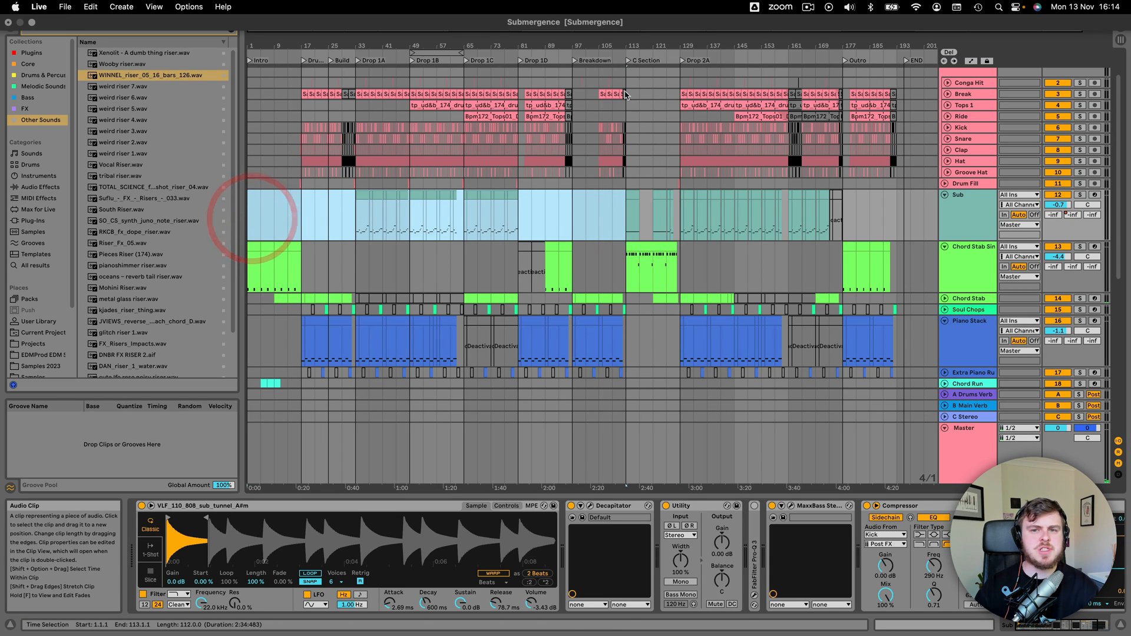